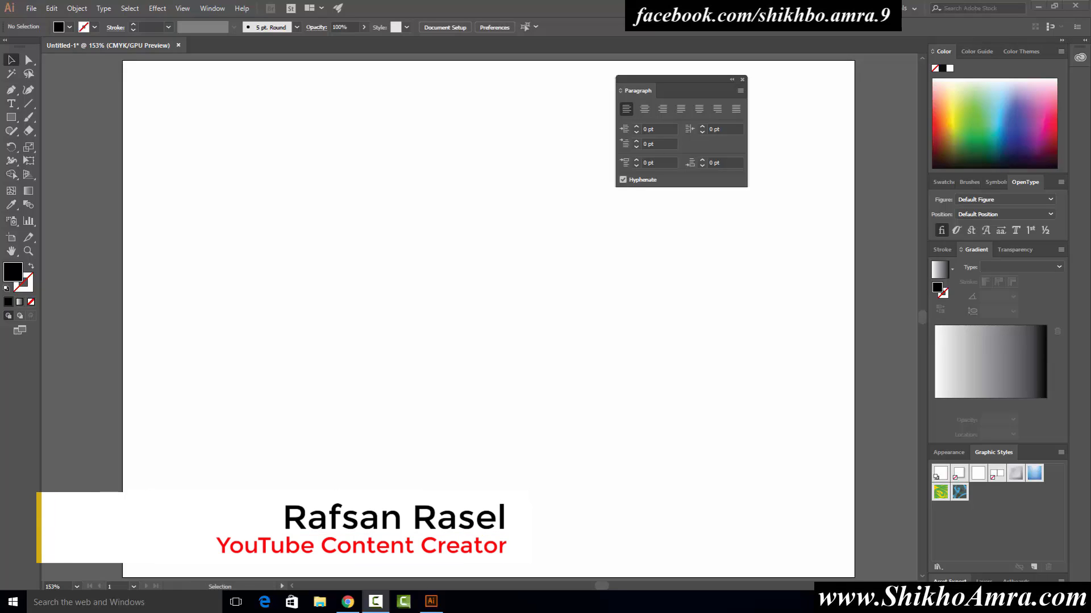
Select the Type tool and shift the floating Paragraph panel a little to the right.
left_click(10, 103)
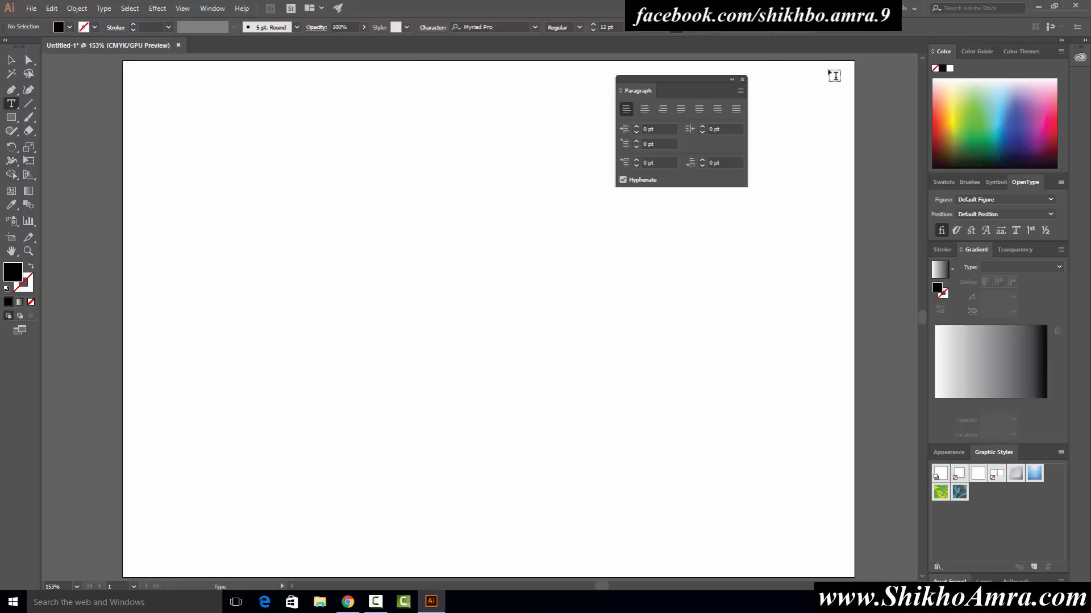
left_click_drag(704, 81, 709, 84)
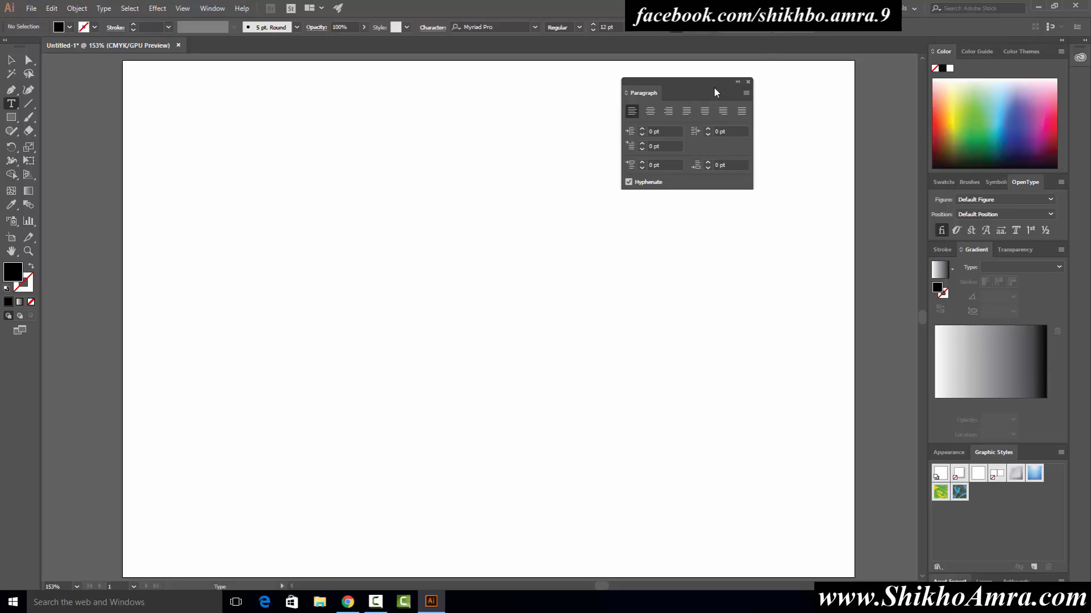
left_click_drag(671, 82, 723, 86)
Hide and reshow the Paragraph panel via Window > Type, park it lower right, then switch to Chrome.
left_click(213, 8)
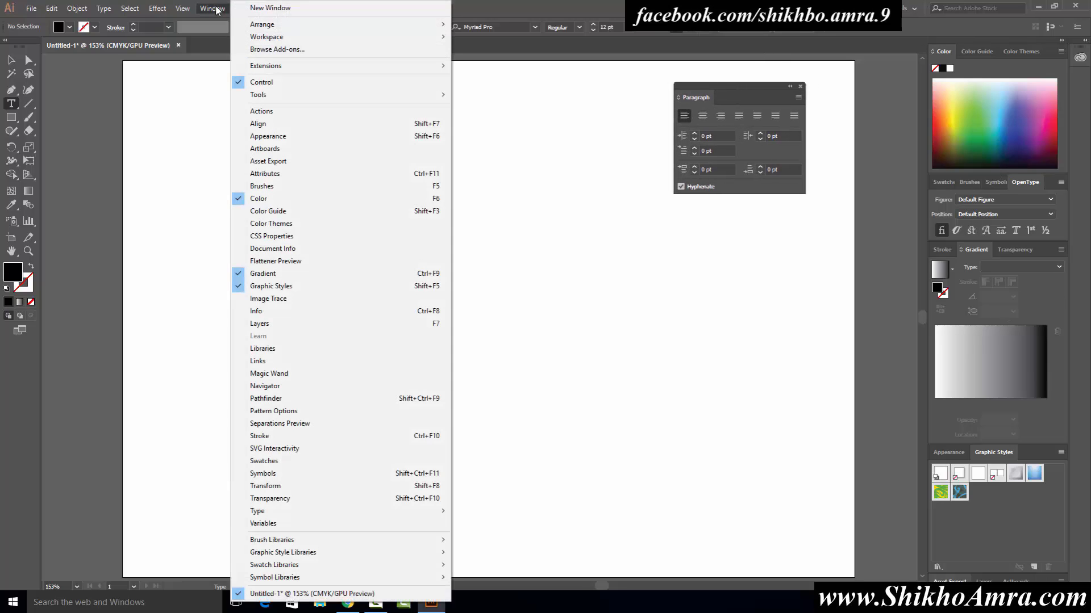
mouse_move(337, 511)
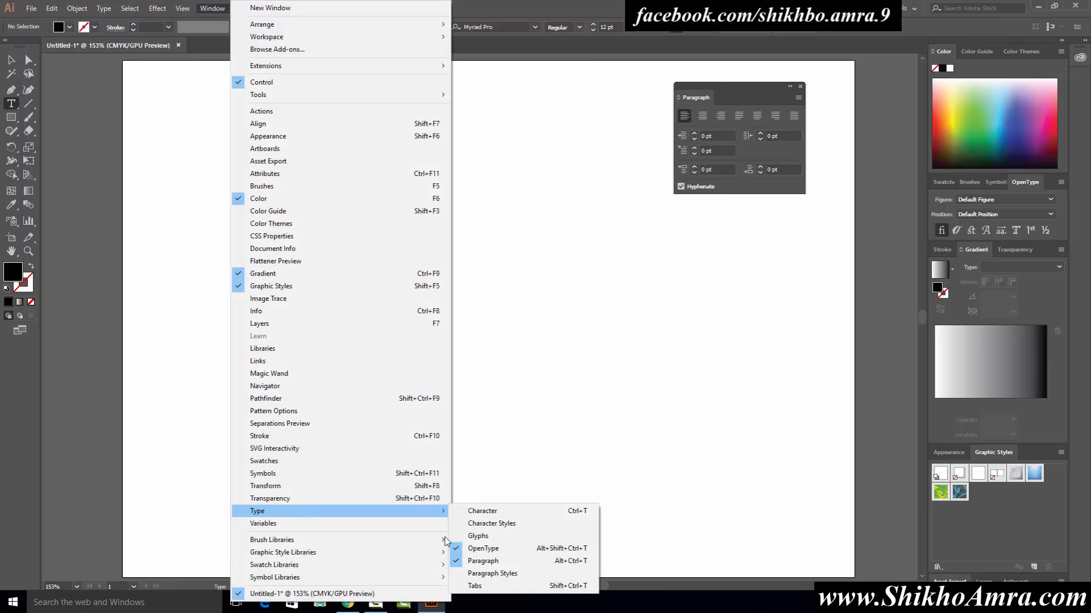
left_click(506, 564)
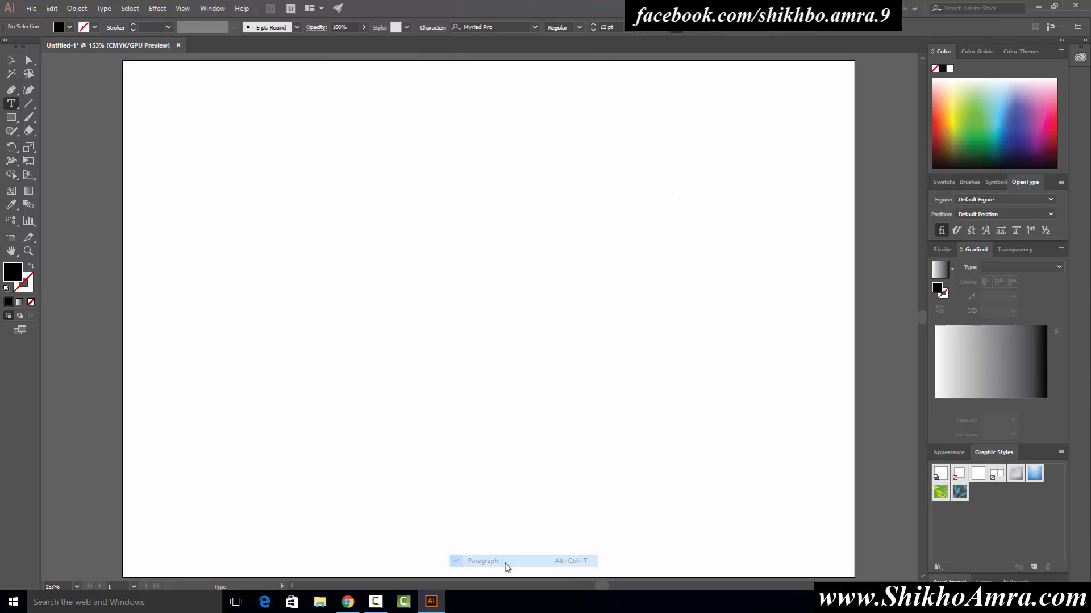
left_click(213, 8)
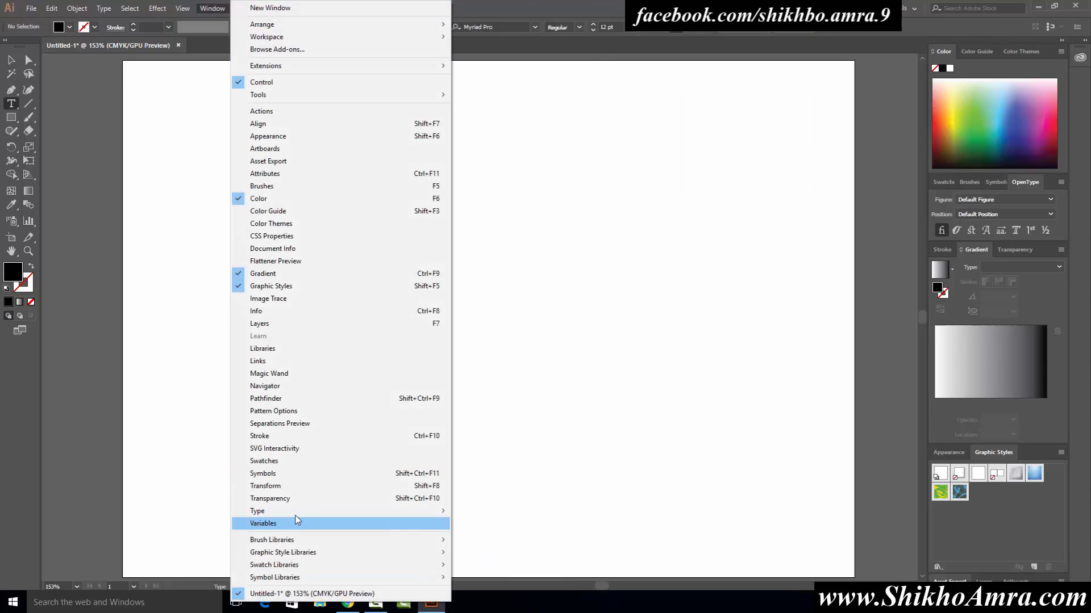
mouse_move(341, 510)
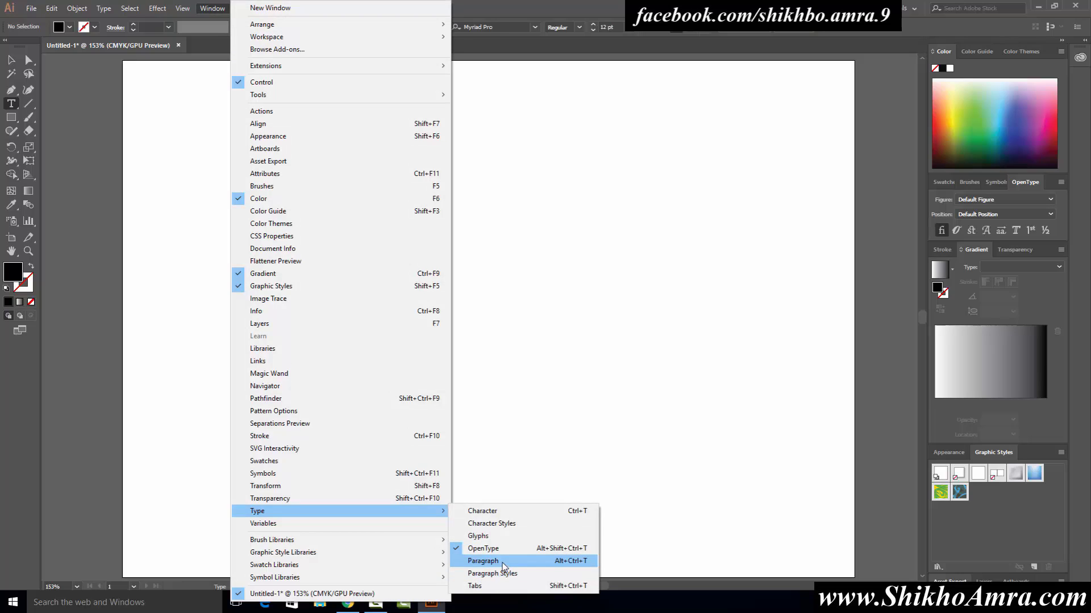
left_click(504, 563)
mouse_move(723, 88)
left_mouse_down()
mouse_move(788, 112)
mouse_move(712, 110)
left_mouse_up()
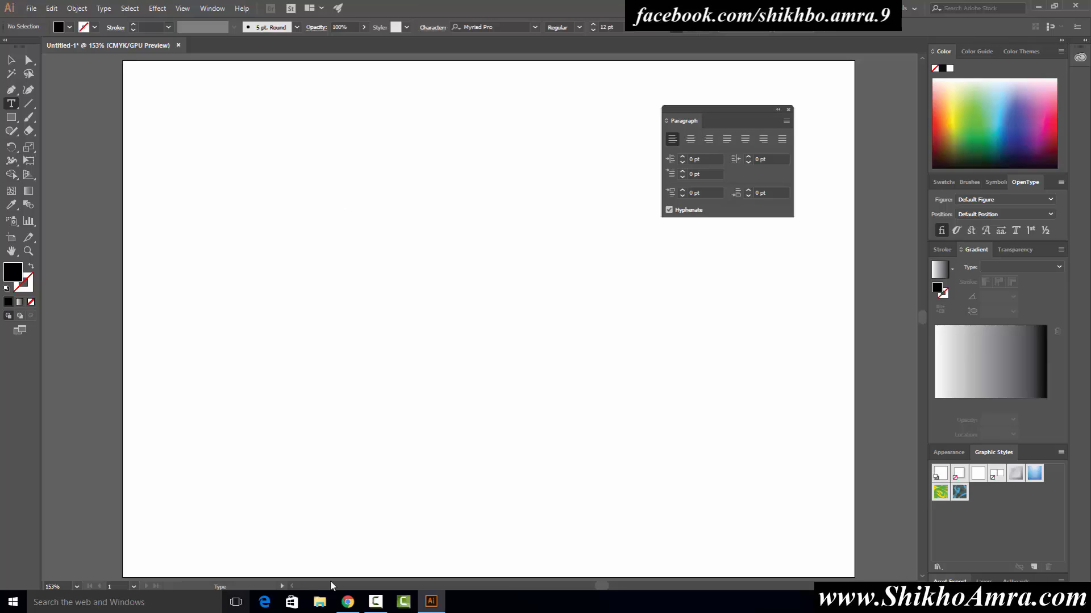
left_click(348, 602)
type("lorem p")
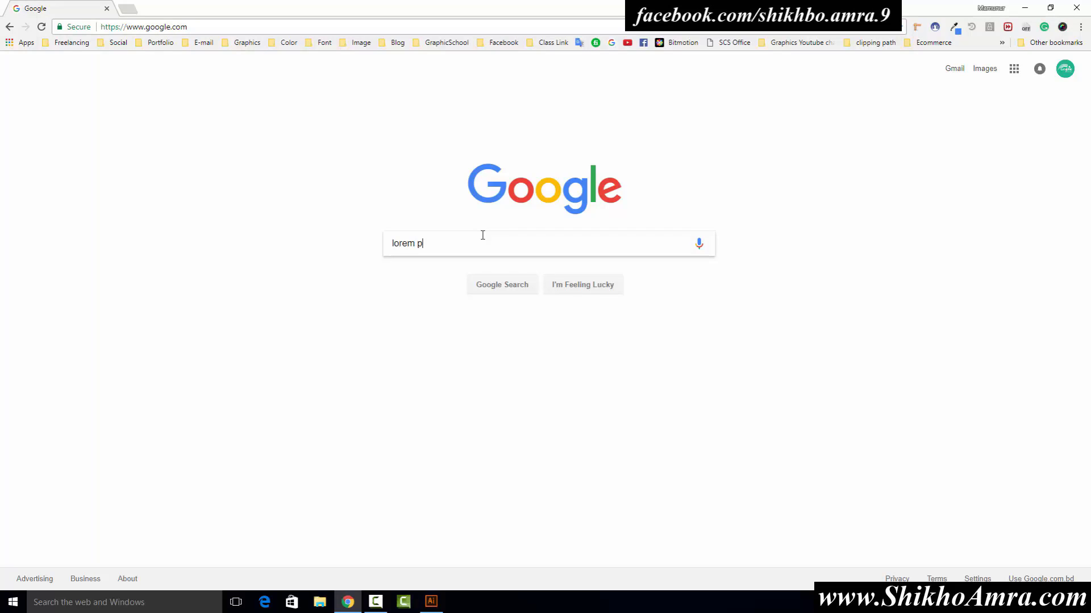
Search Google for 'lorem ipsum' and open the lipsum.com result.
key("BackSpace")
key("Down")
key("Return")
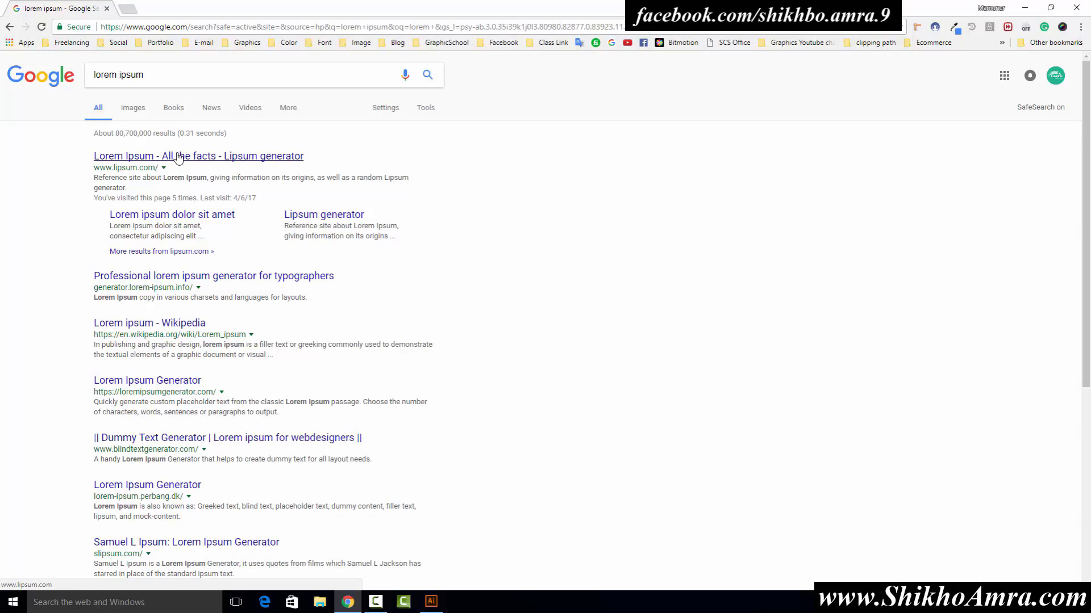
left_click(178, 156)
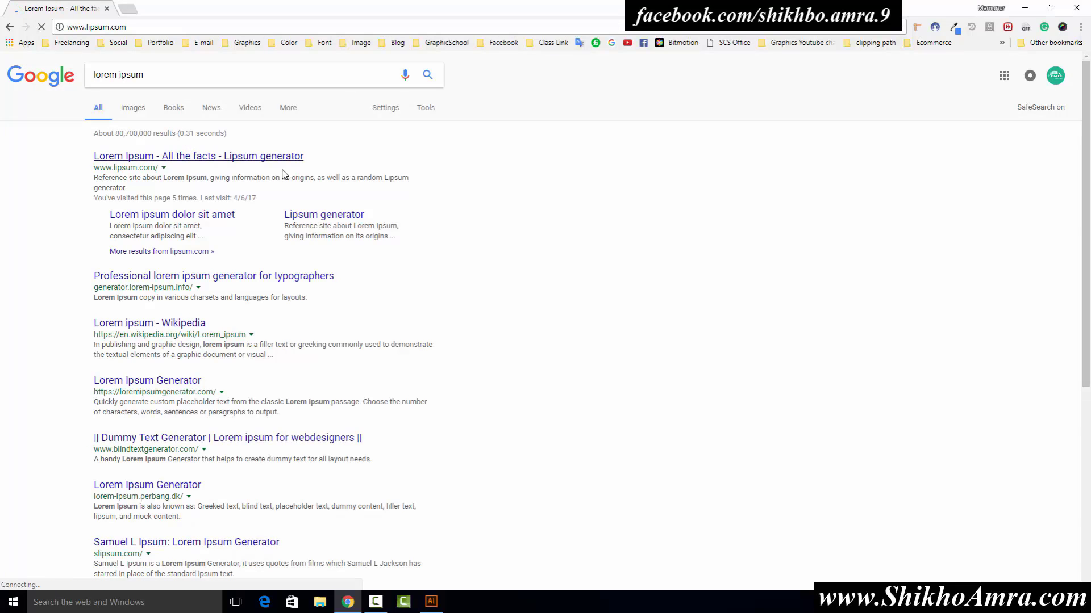
Copy the first Lorem Ipsum paragraph from lipsum.com and return to Illustrator.
triple_click(355, 254)
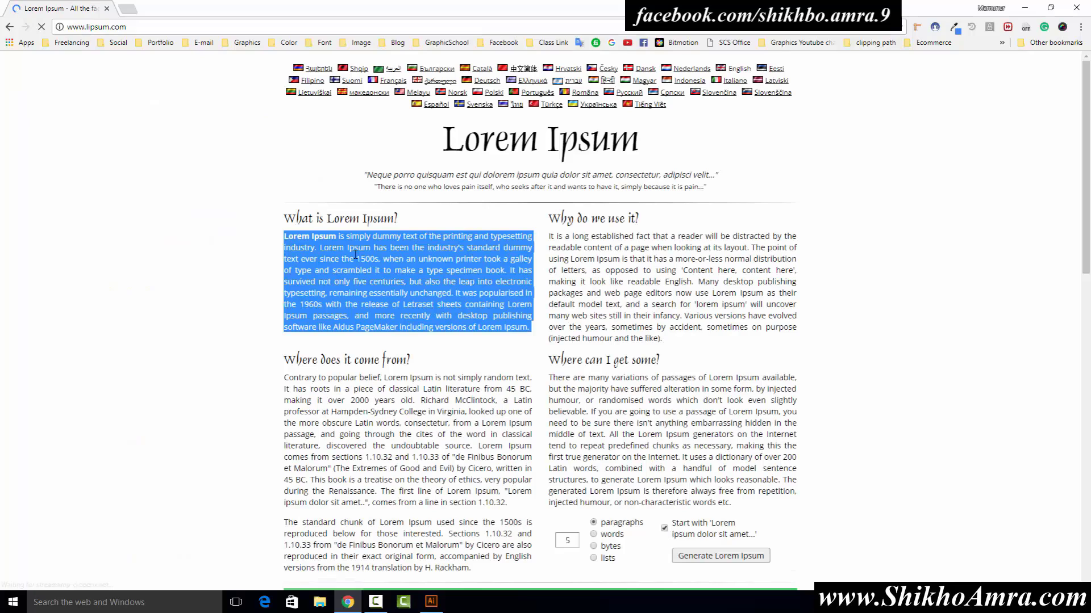
right_click(354, 255)
left_click(386, 264)
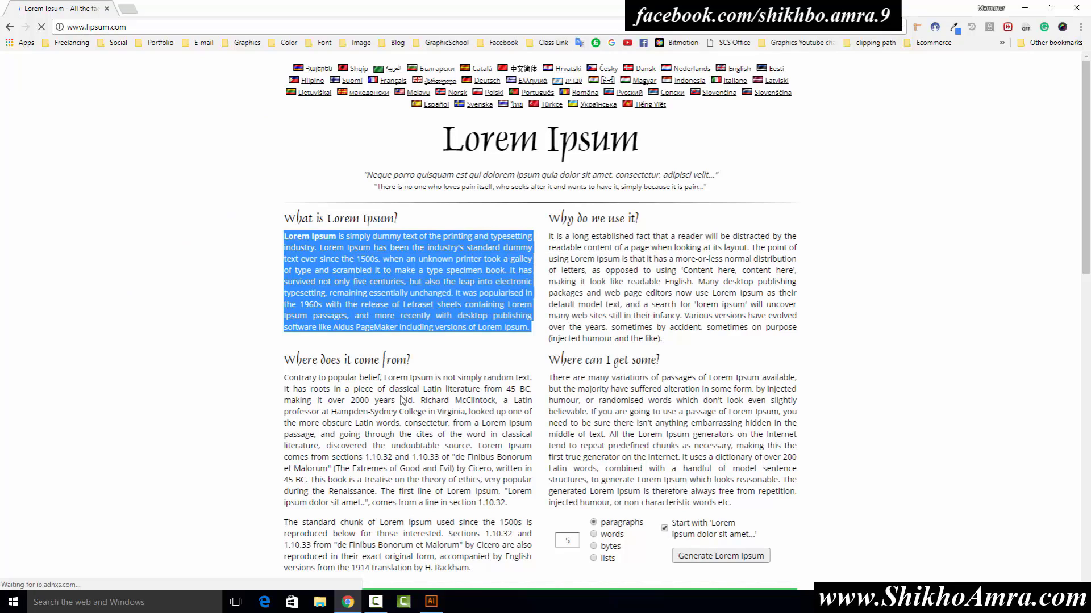
left_click(431, 602)
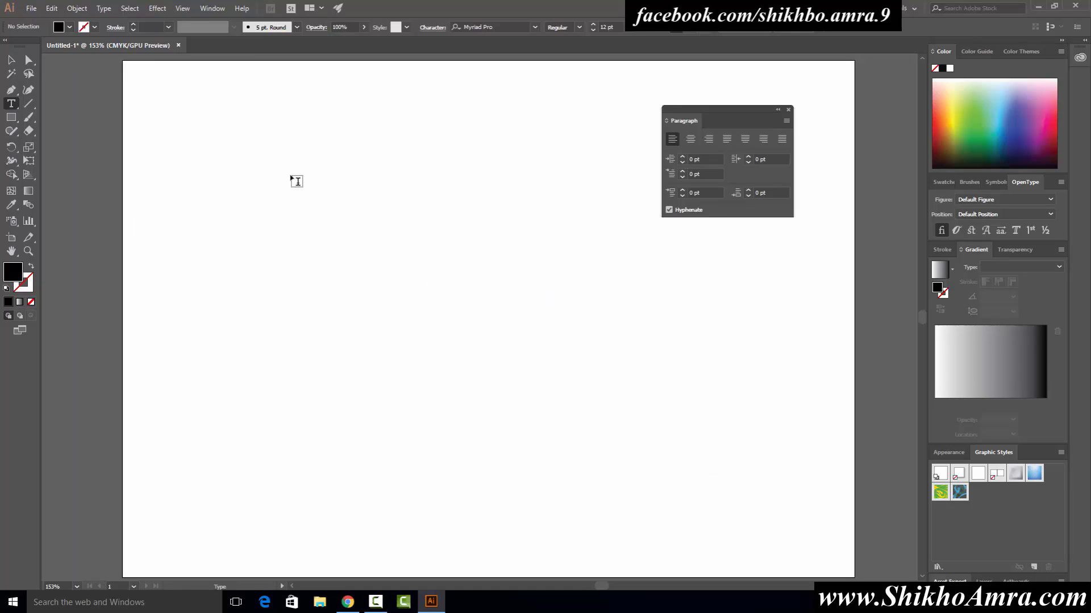
Drag out a roughly 560×342 pt area text box filled with placeholder text, then nudge the Paragraph panel down.
left_click_drag(310, 194, 291, 191)
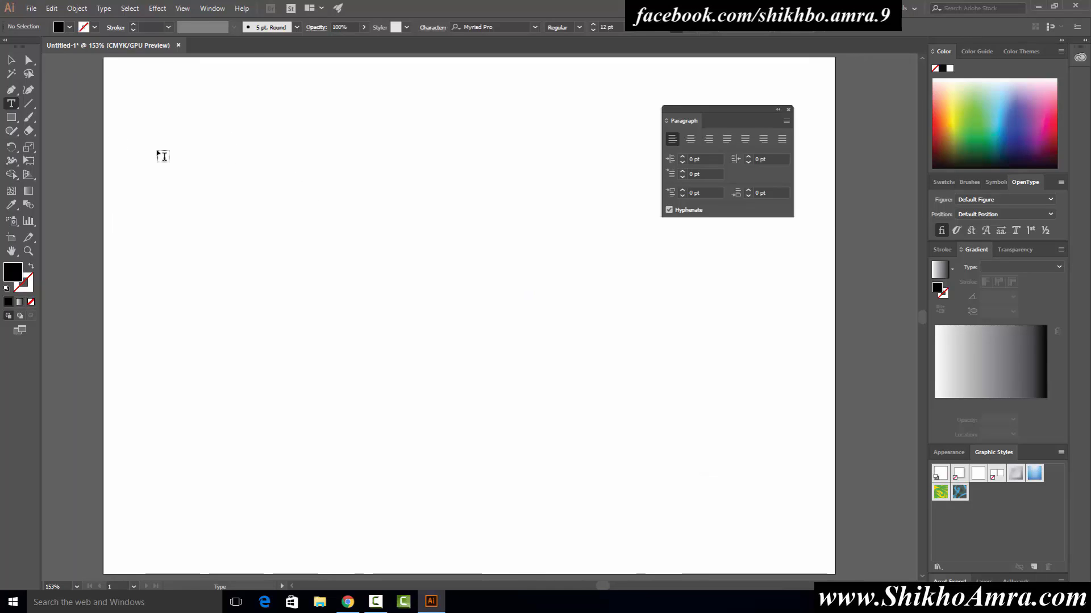
left_click_drag(158, 151, 603, 417)
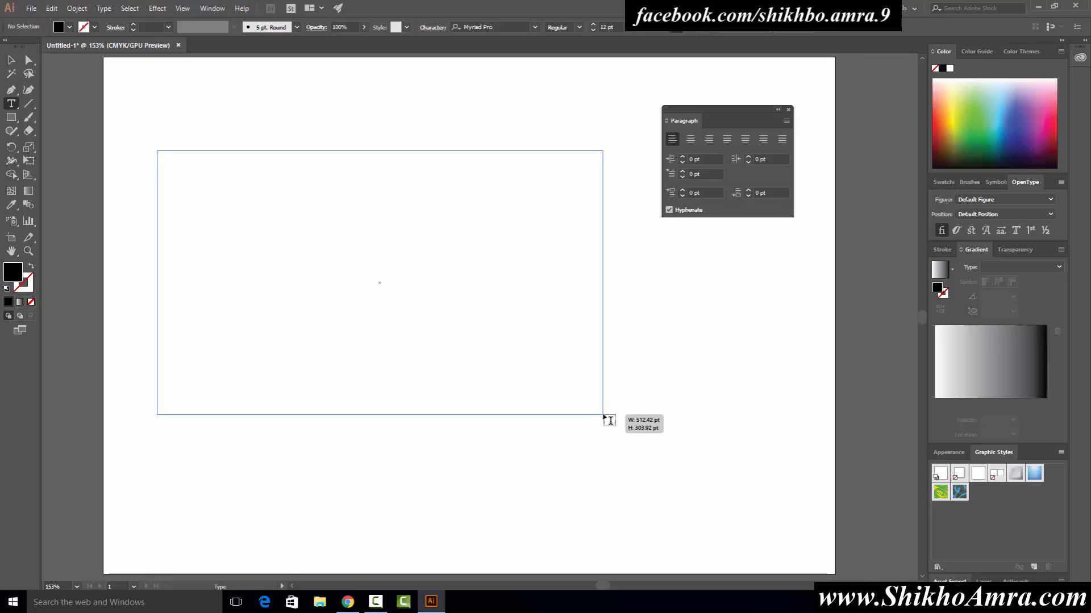
left_click_drag(604, 417, 646, 451)
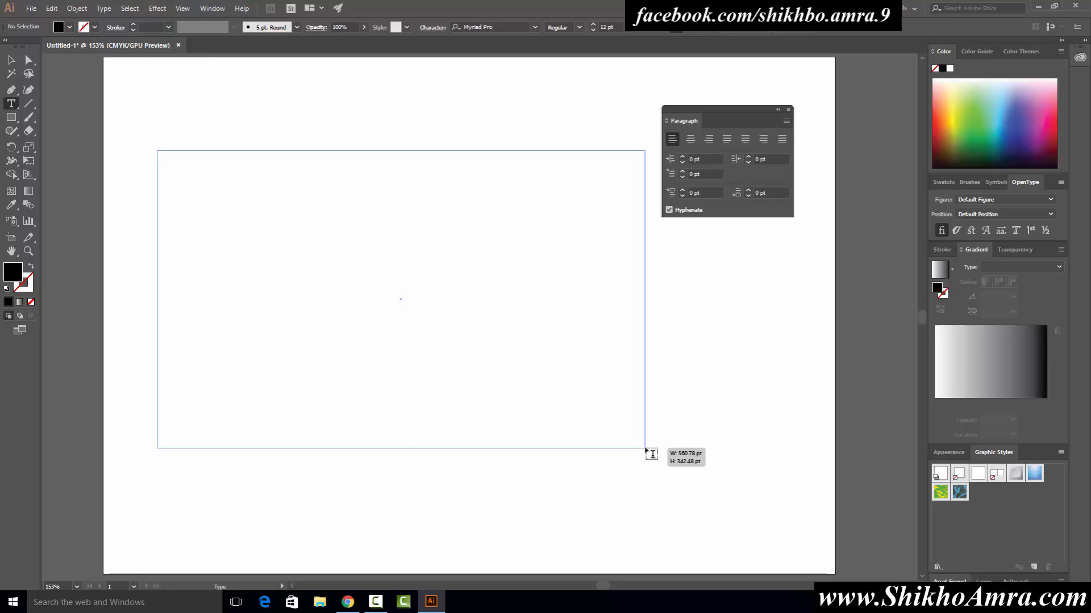
left_click_drag(645, 450, 646, 451)
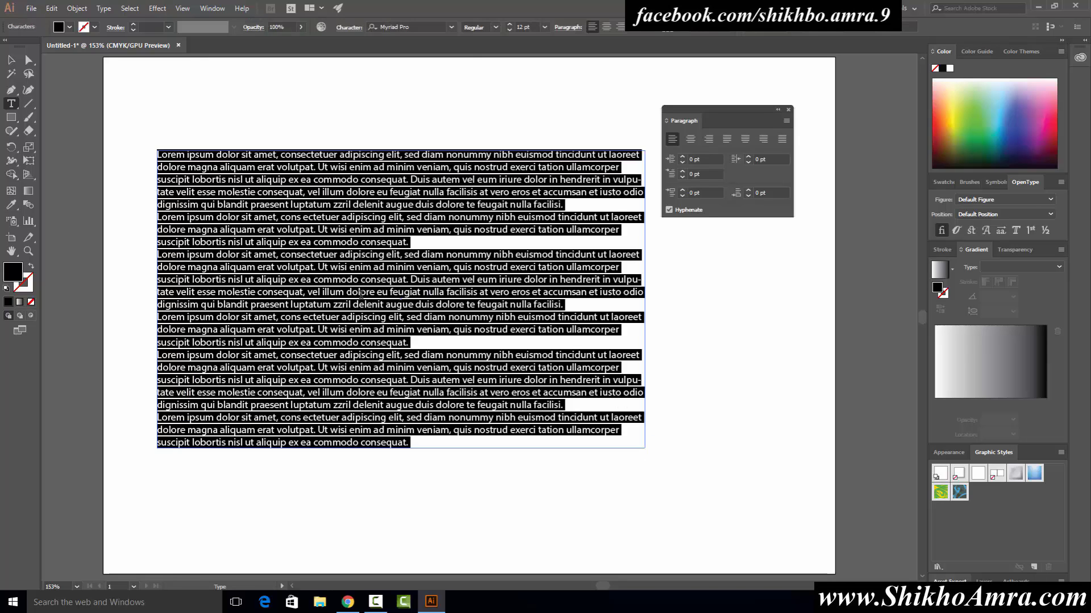
key("Escape")
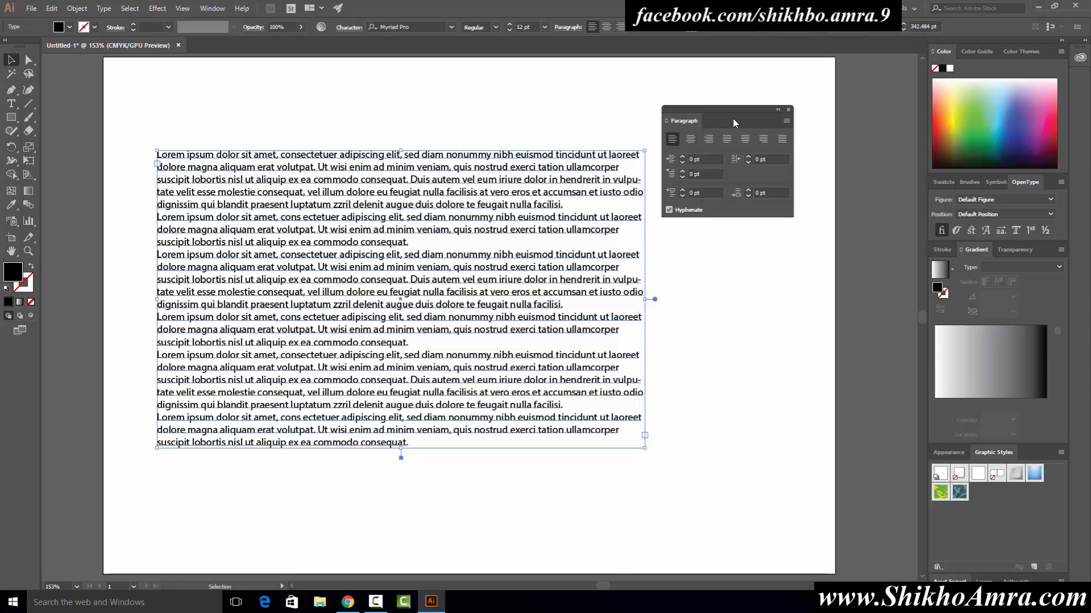
left_click_drag(729, 108, 729, 121)
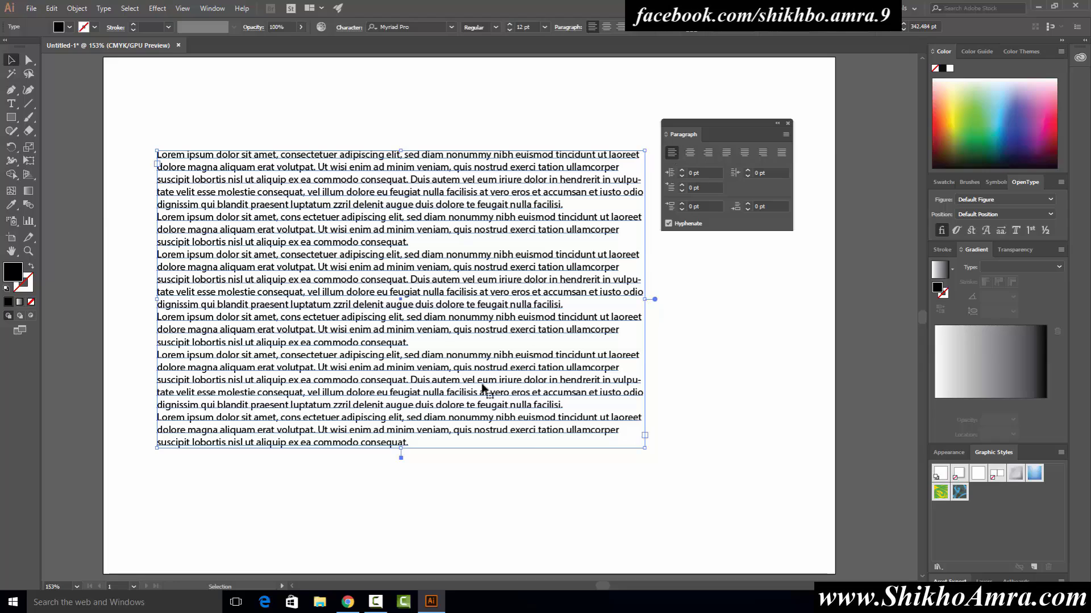
Try center and right alignment on the Lorem Ipsum paragraphs.
left_click(690, 153)
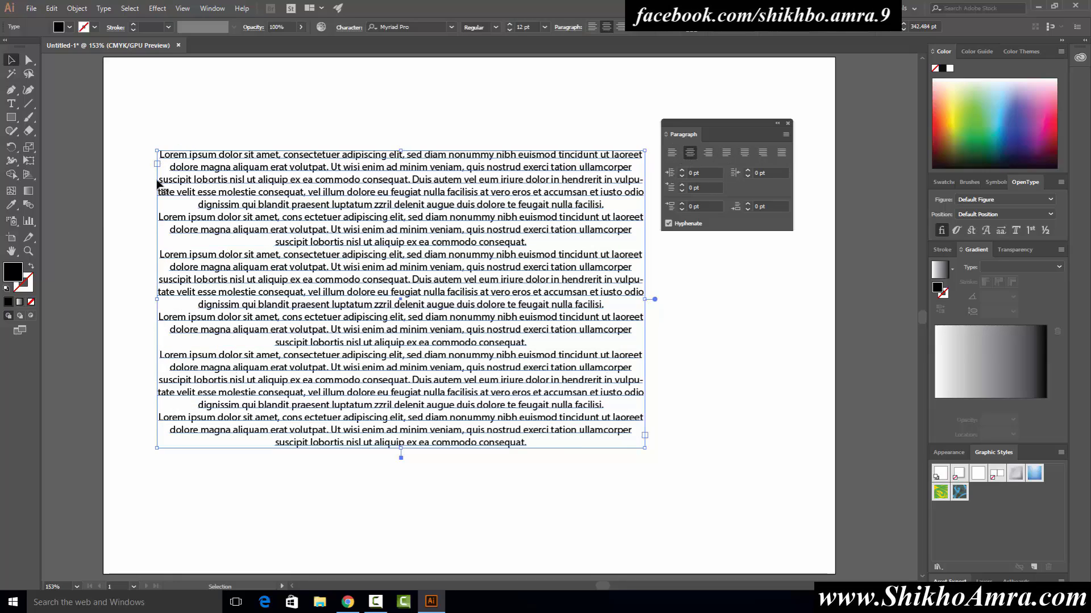
left_click(708, 153)
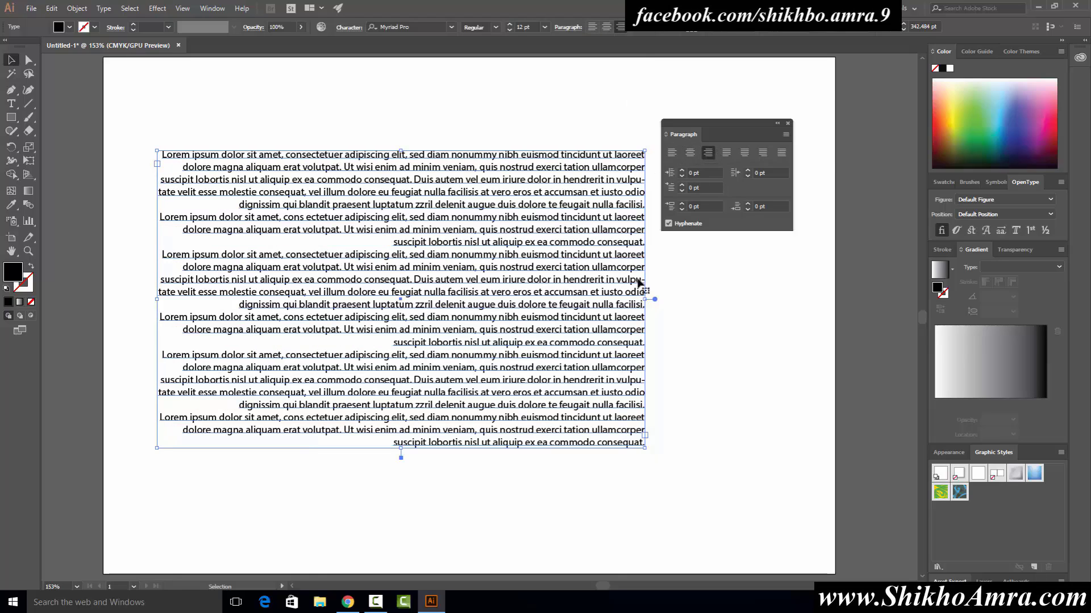
left_click(670, 153)
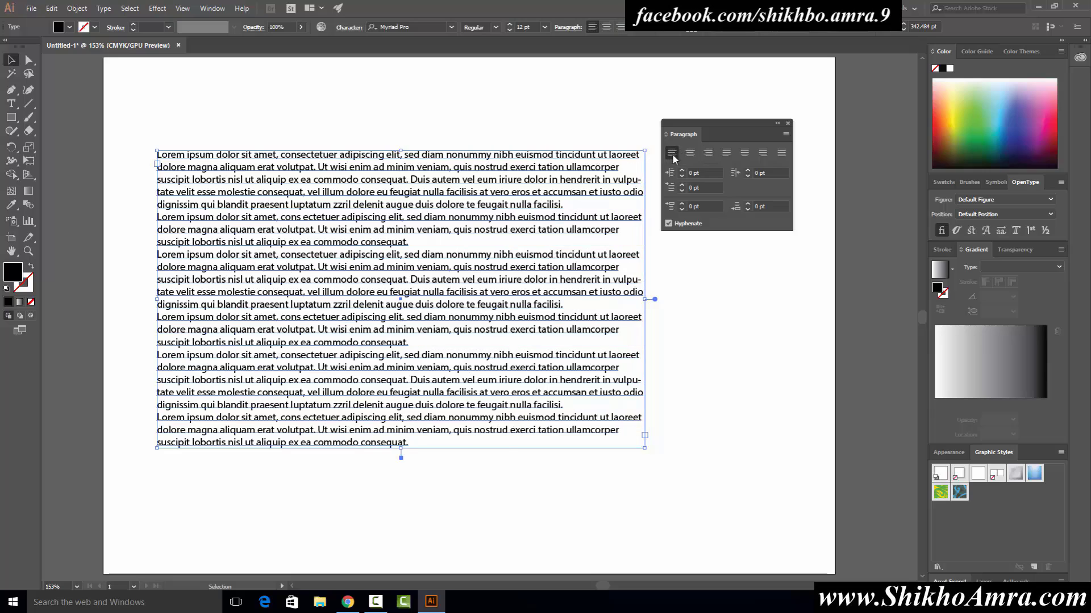
left_click(708, 154)
Try each justify option, settle on justify with last line left, and reselect the frame.
left_click(727, 156)
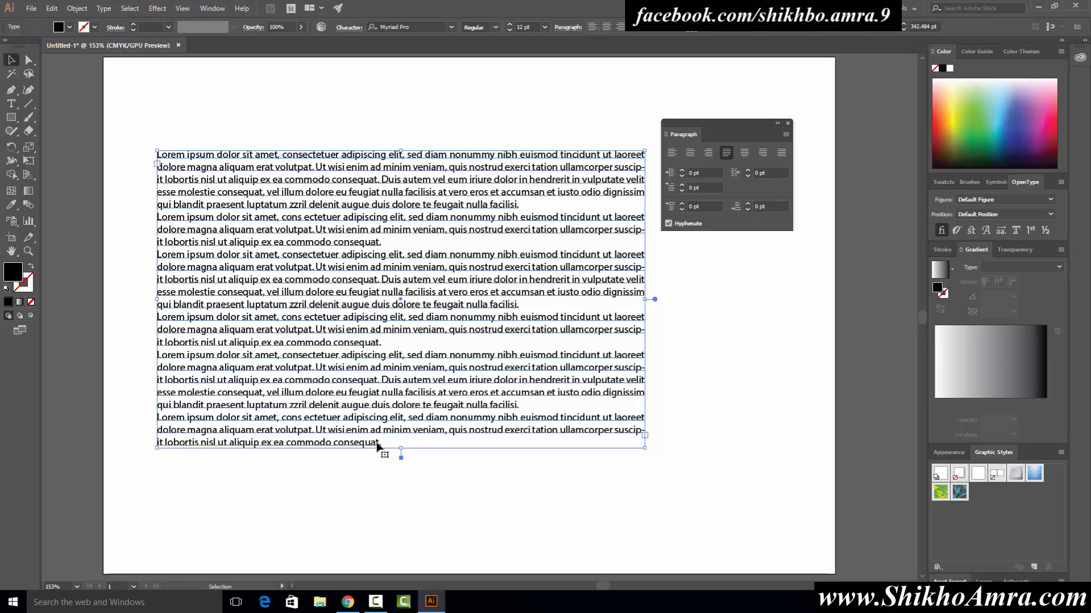
left_click(746, 158)
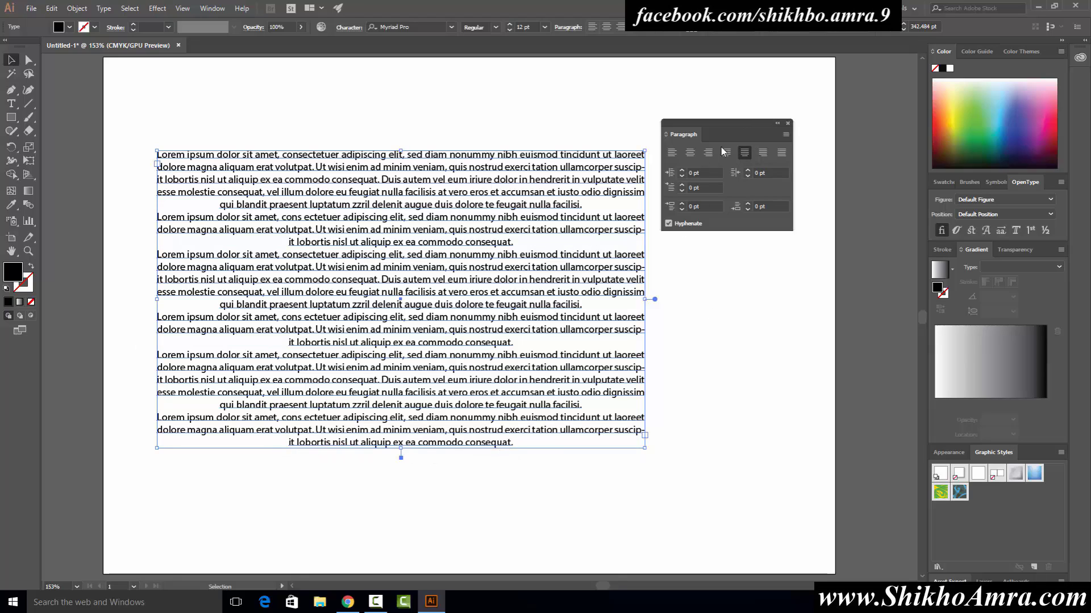
left_click(764, 154)
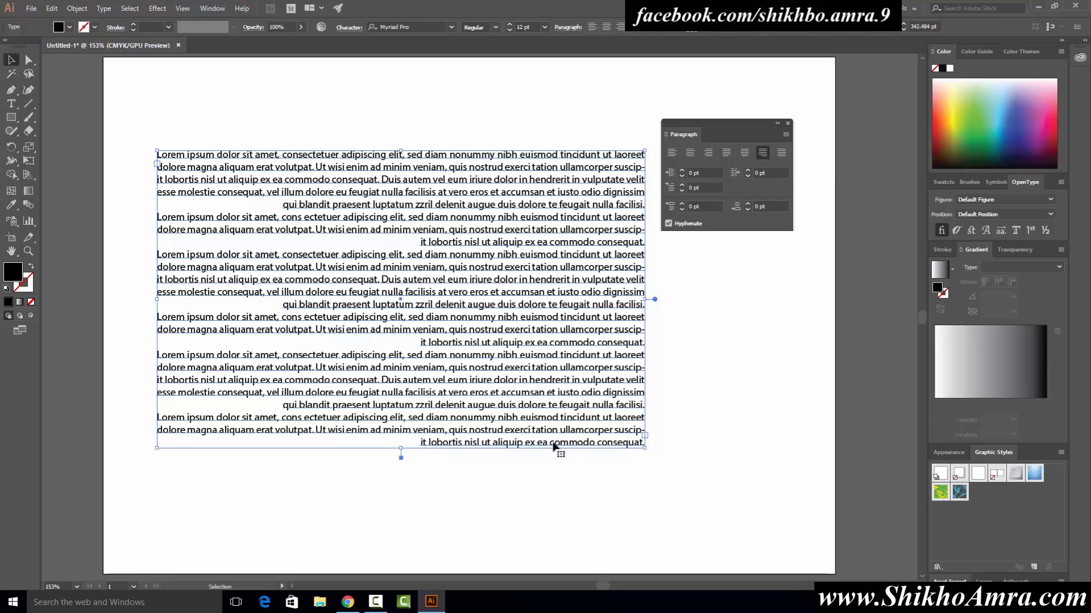
left_click(783, 153)
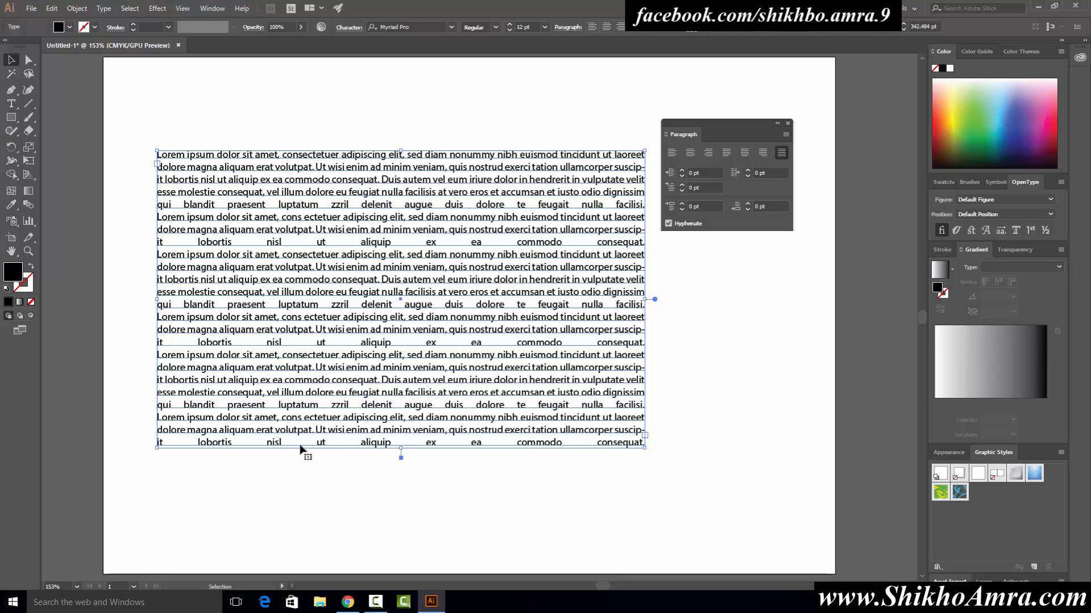
left_click(726, 157)
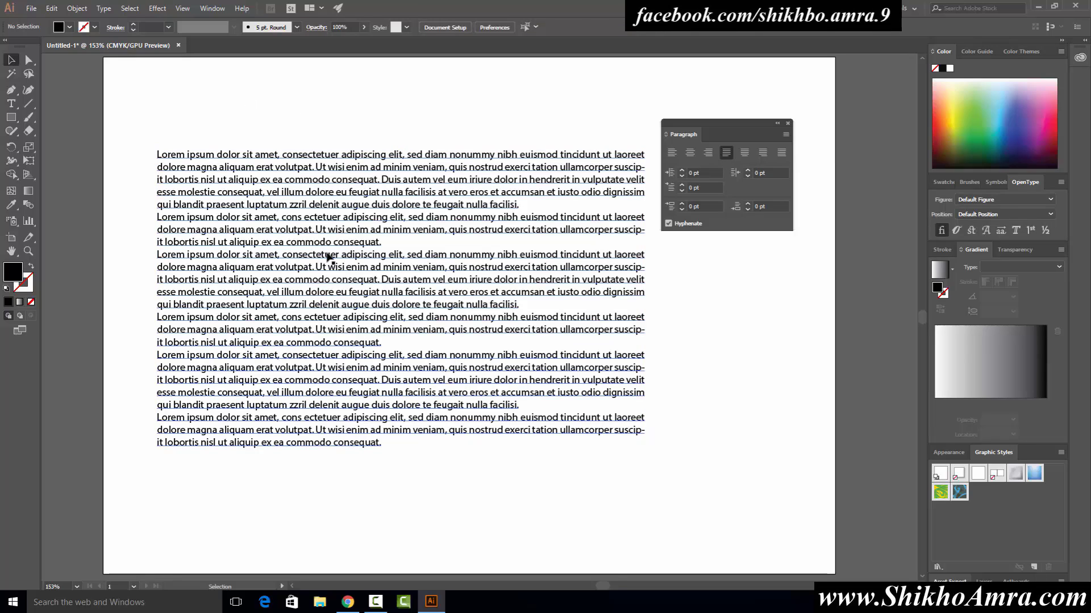
left_click(320, 82)
left_click(318, 260)
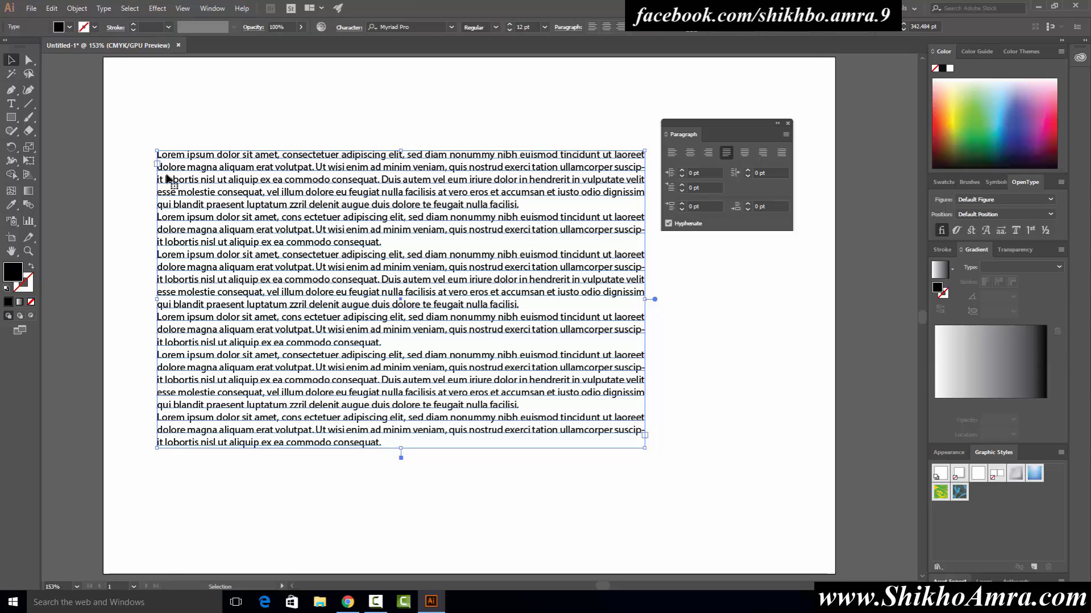
Move the Paragraph panel aside and raise the Left Indent to 13 pt, then 26 pt.
scroll(164, 158, "up", 1)
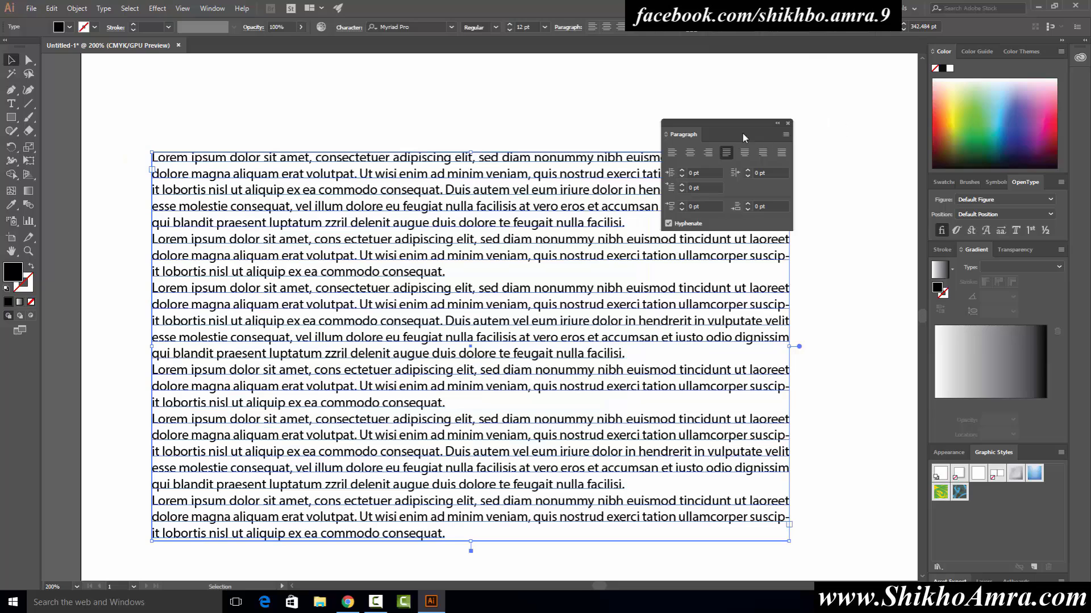
left_click_drag(703, 122, 798, 73)
left_click(798, 123)
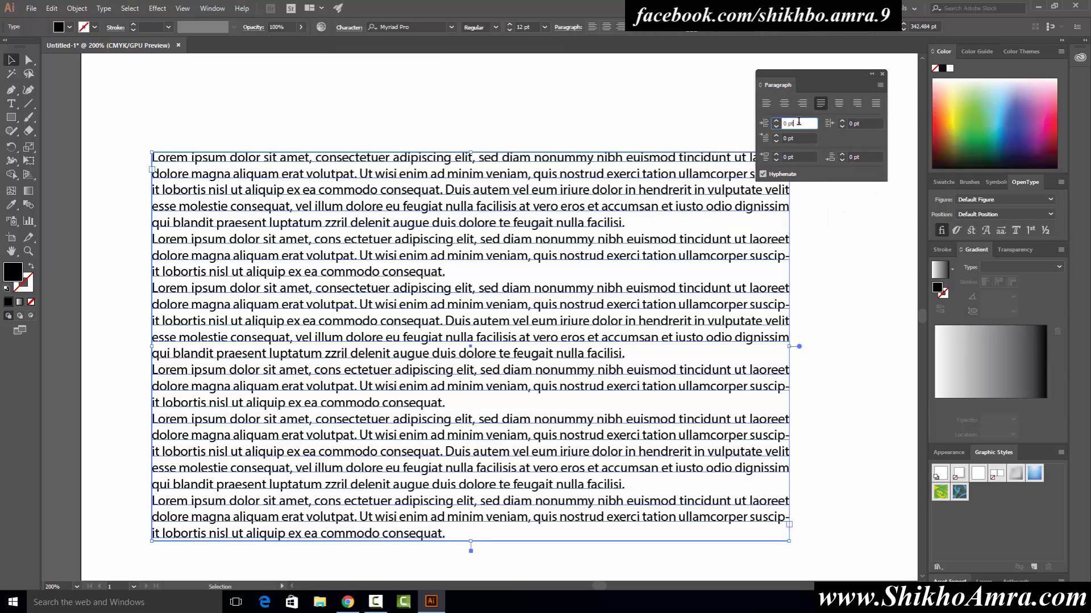
type("1")
key("Return")
key("Up")
key("Up")
key("Up")
key("Up")
key("Up")
key("Up")
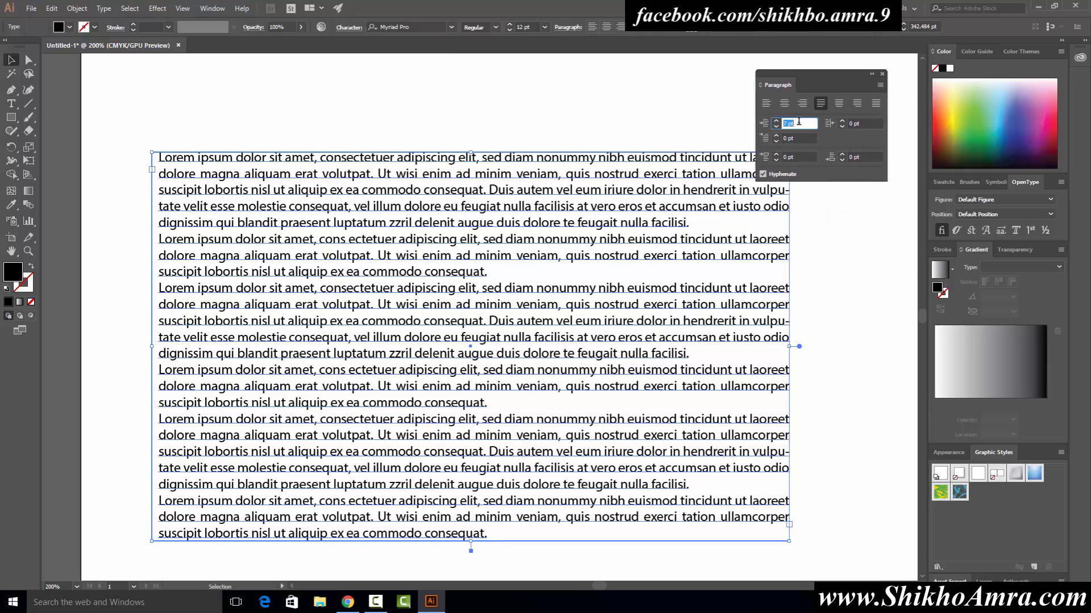
key("Up")
key("Up")
key("Up")
key("Up")
key("Up")
key("Up")
key("Up")
key("Up")
key("Up")
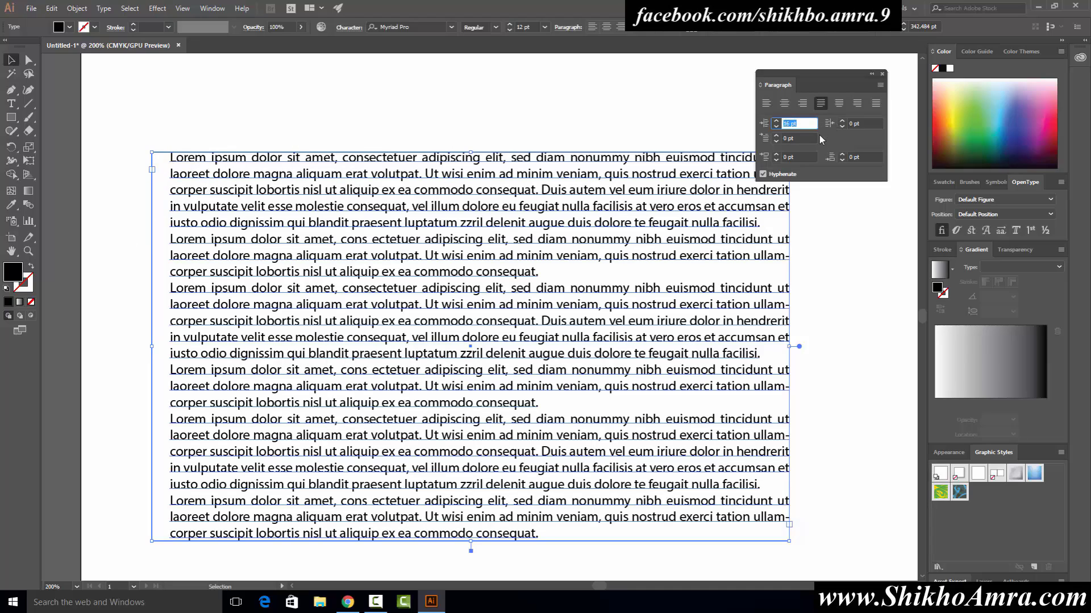
key("shift+Up")
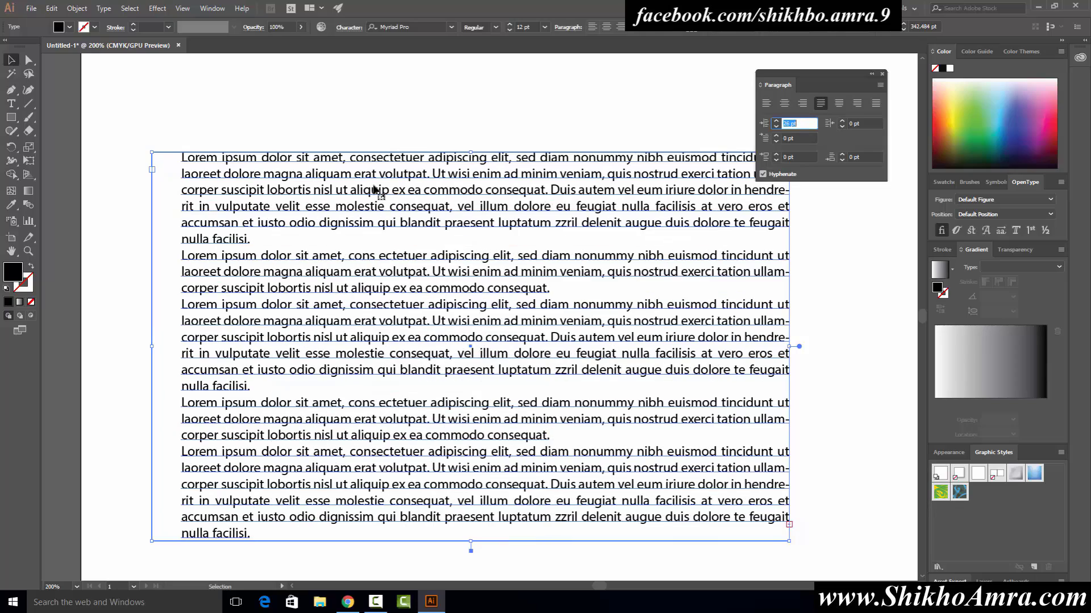
Try negative left indents down to -17 pt, then 5 pt, and reset it to 0 pt.
key("shift+Down")
key("shift+Down")
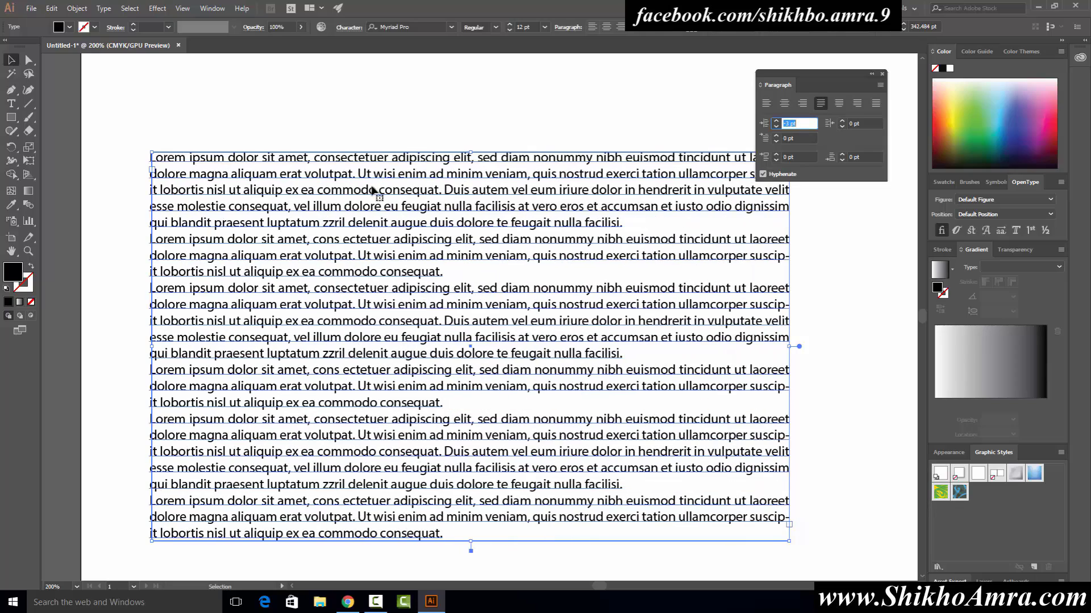
key("shift+Down")
key("shift+Down")
key("Down")
key("Down")
key("Down")
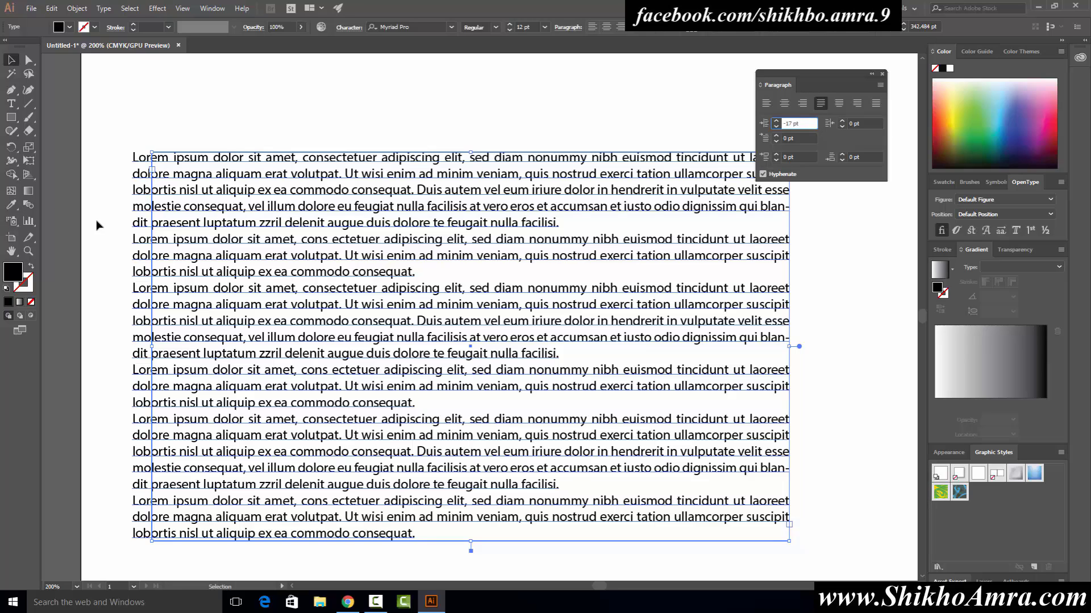
key("Up")
key("Up")
key("Up")
key("Up")
type("5")
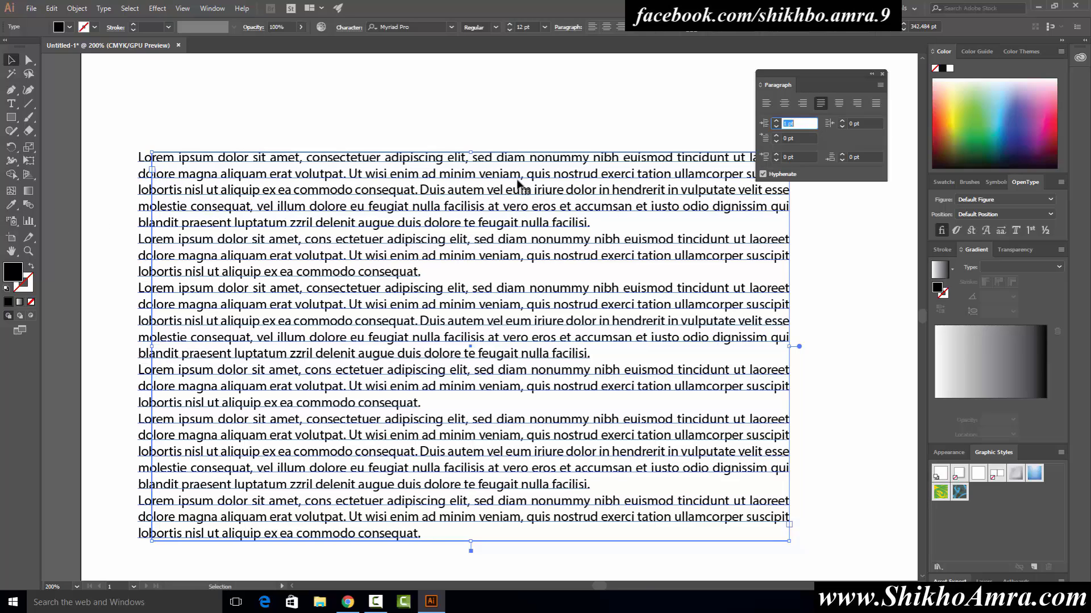
key("Return")
key("Down")
key("Down")
key("Down")
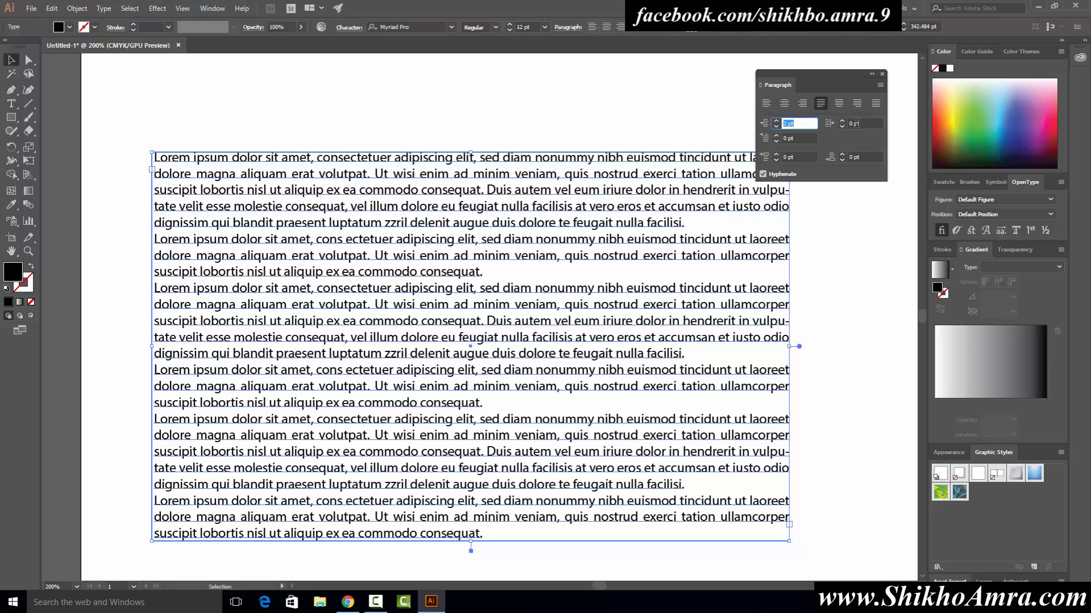
key("Down")
key("Down")
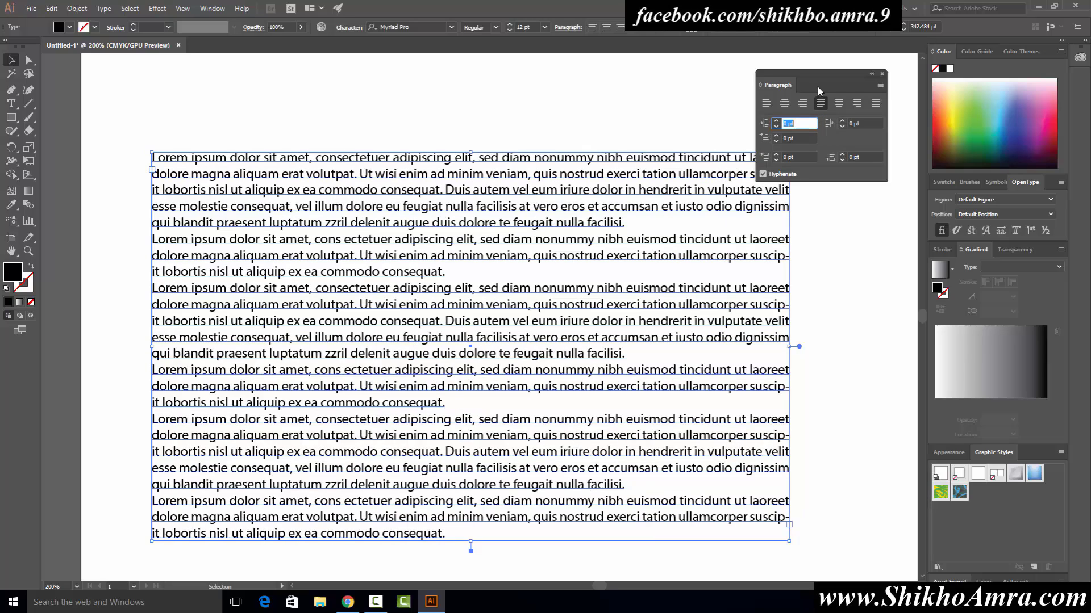
Try an 8 pt Right Indent, then apply -2 pt.
left_click_drag(826, 80, 852, 74)
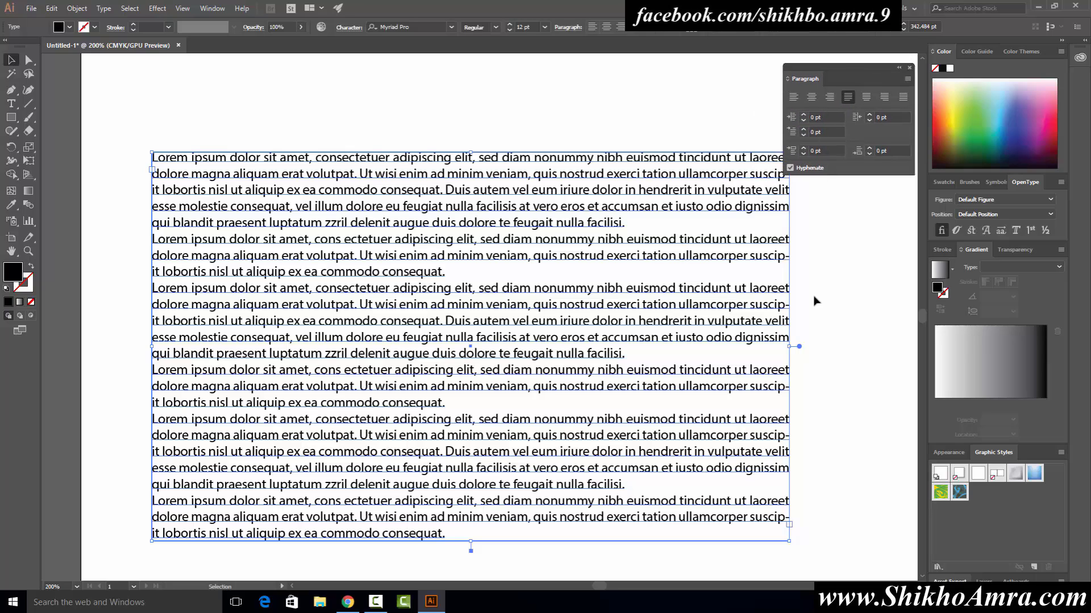
left_click(888, 117)
key("Up")
key("Up")
key("Up")
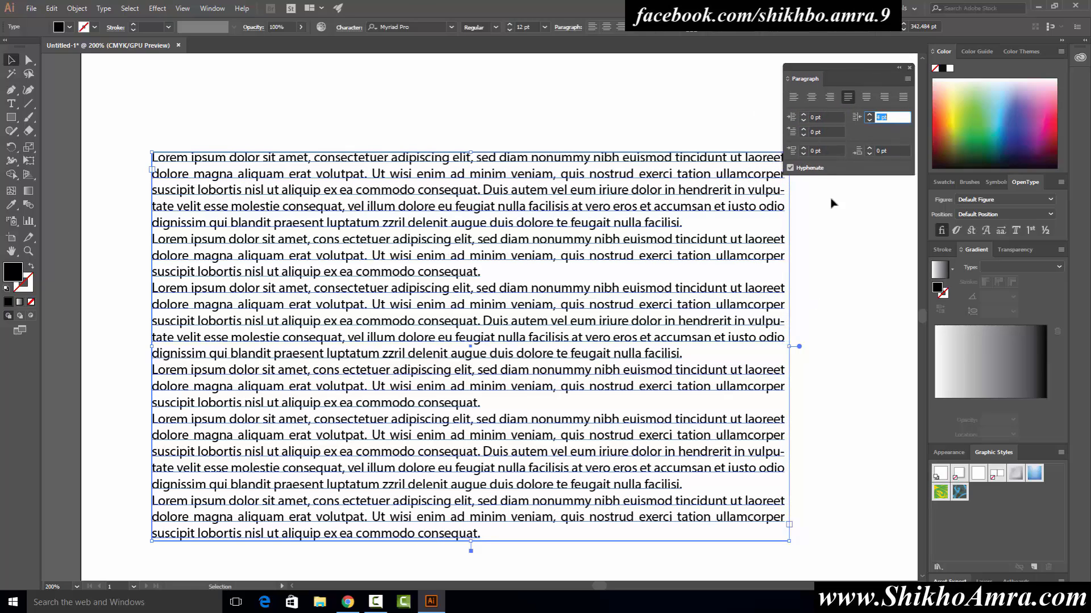
key("Up")
key("Up")
key("Up")
key("Up")
key("Up")
key("Up")
key("Up")
key("Up")
key("Up")
key("Up")
key("Up")
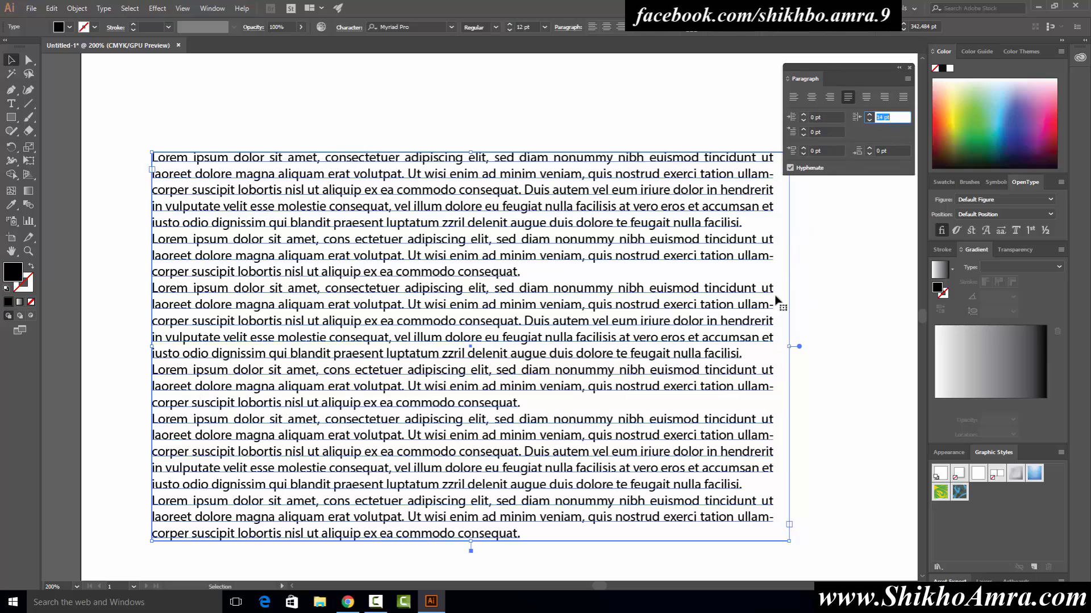
key("Up")
key("Up")
key("Up")
key("Up")
key("Up")
key("Up")
key("Up")
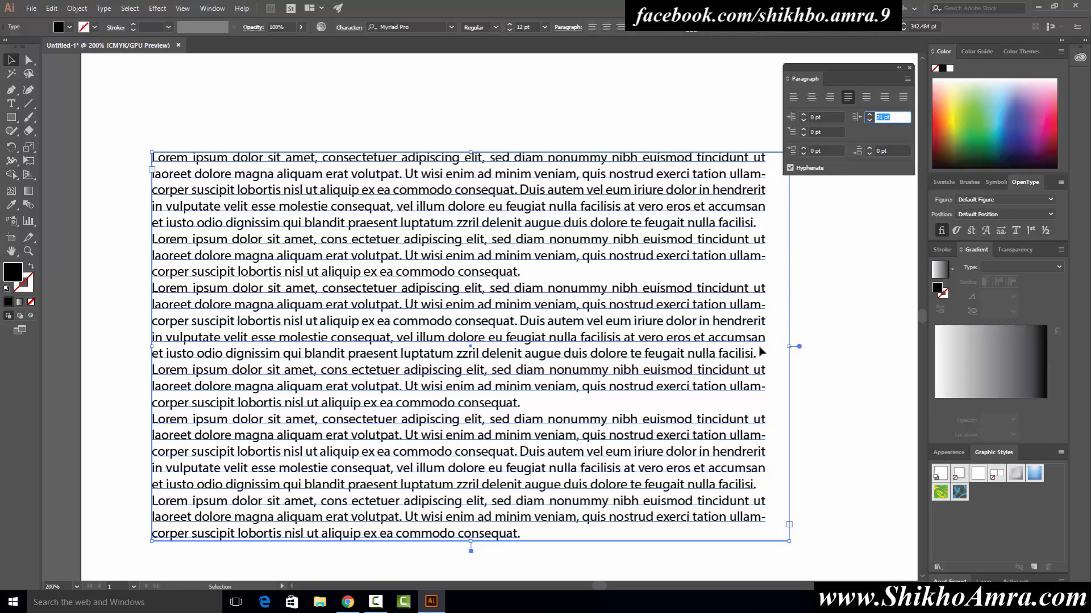
type("-2")
key("Return")
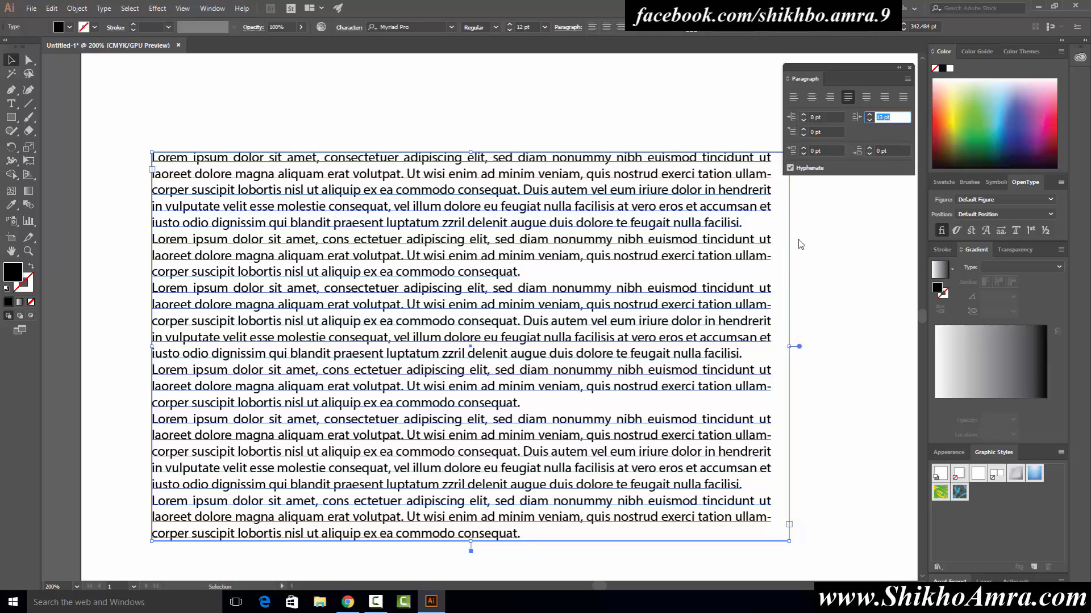
Try a -18 pt right indent, return to -2 pt, and move the text block lower right.
key("Down")
key("Down")
key("Down")
key("Down")
key("Down")
key("Down")
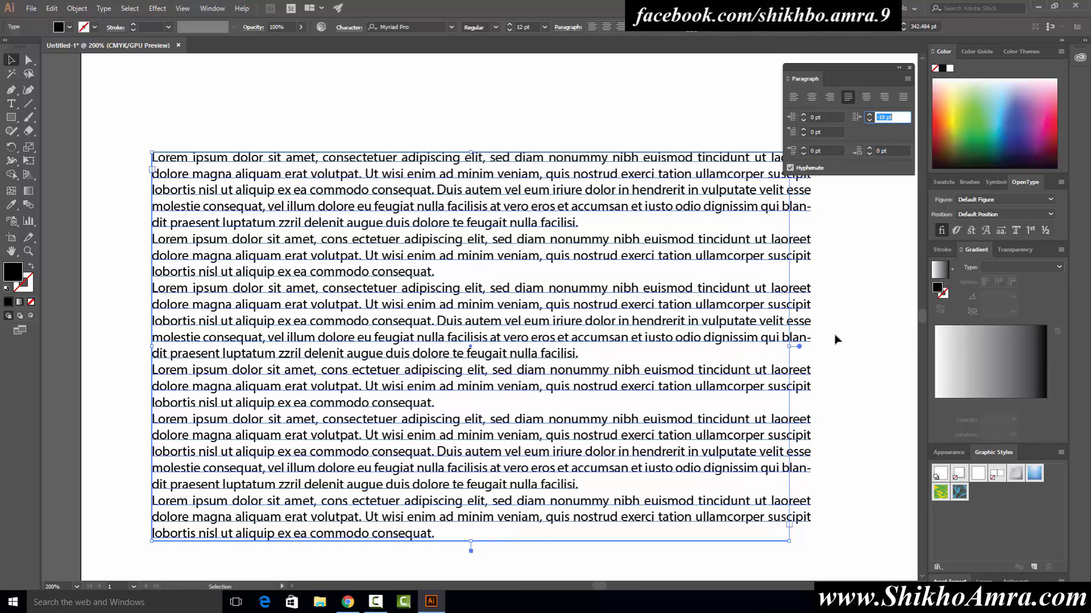
key("Down")
key("Down")
key("Down")
key("Up")
key("Up")
key("Up")
key("Up")
key("Up")
key("Up")
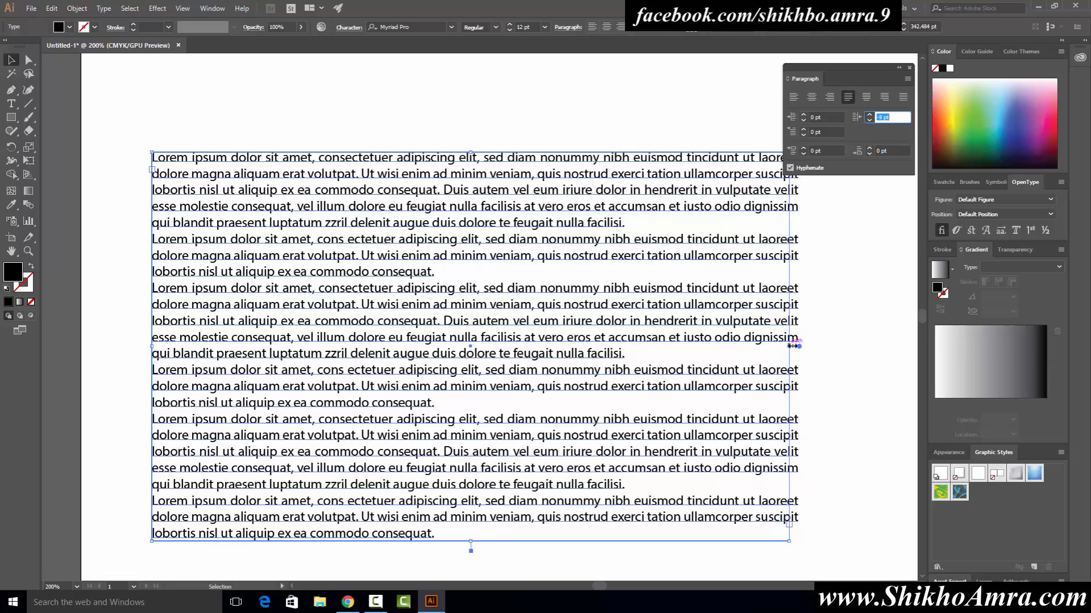
key("Up")
key("Up")
key("Up")
key("Up")
key("Up")
key("Up")
left_click_drag(165, 146, 452, 318)
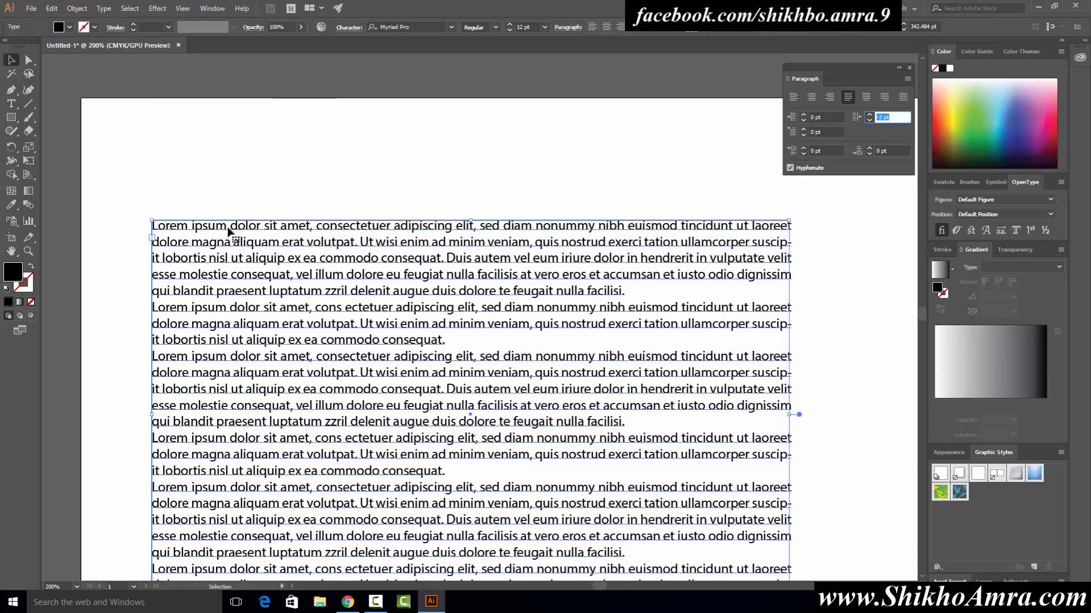
Draw a locked, stroke-only rectangle at the page's upper left and move the text over it.
key("m")
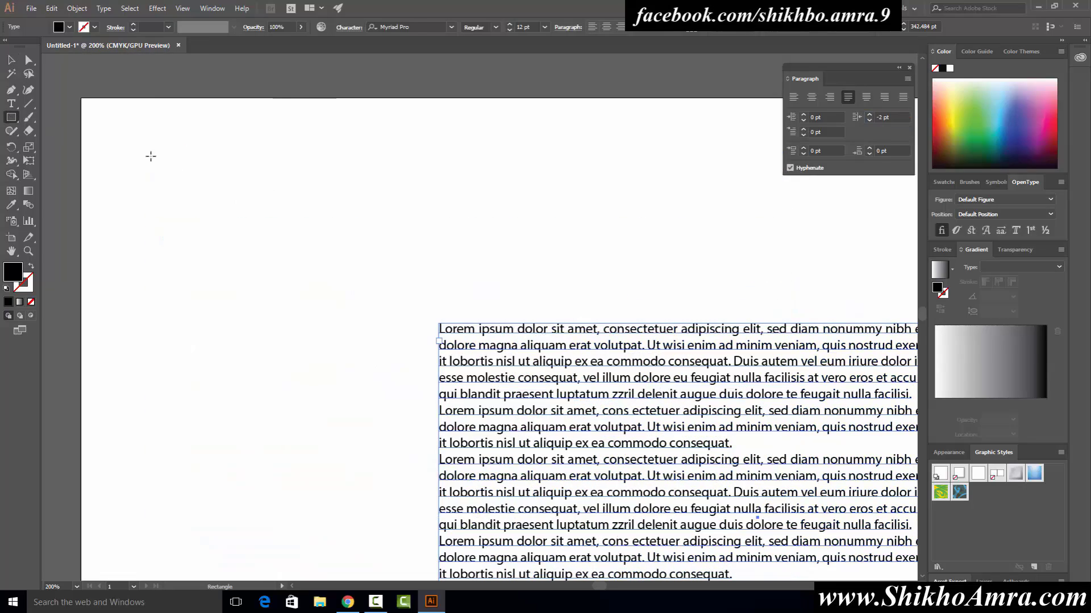
mouse_move(150, 156)
left_mouse_down()
mouse_move(433, 375)
mouse_move(455, 373)
left_mouse_up()
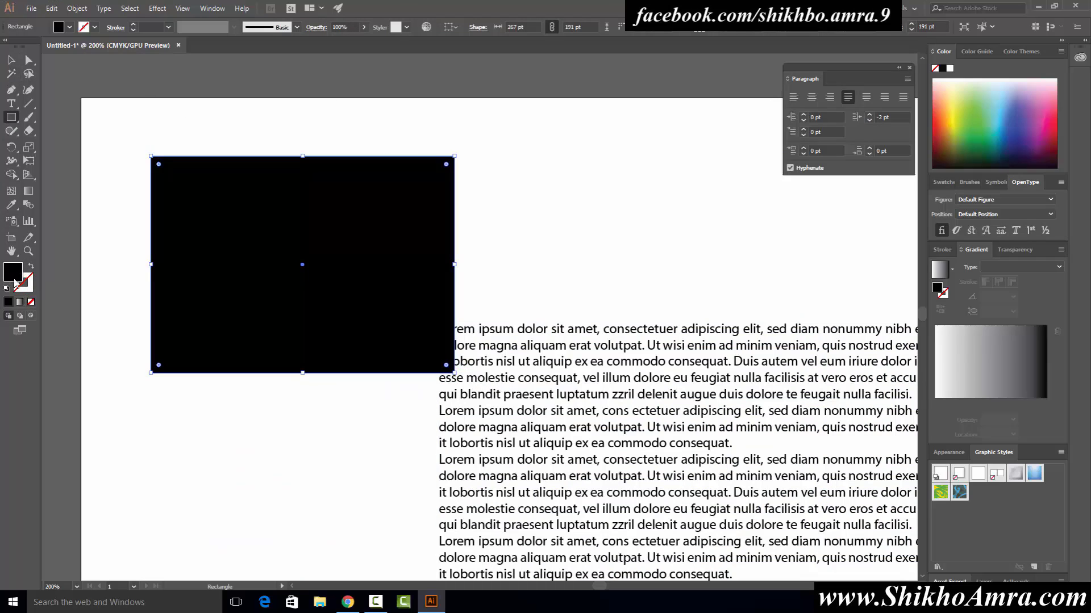
left_click(32, 267)
key("ctrl+2")
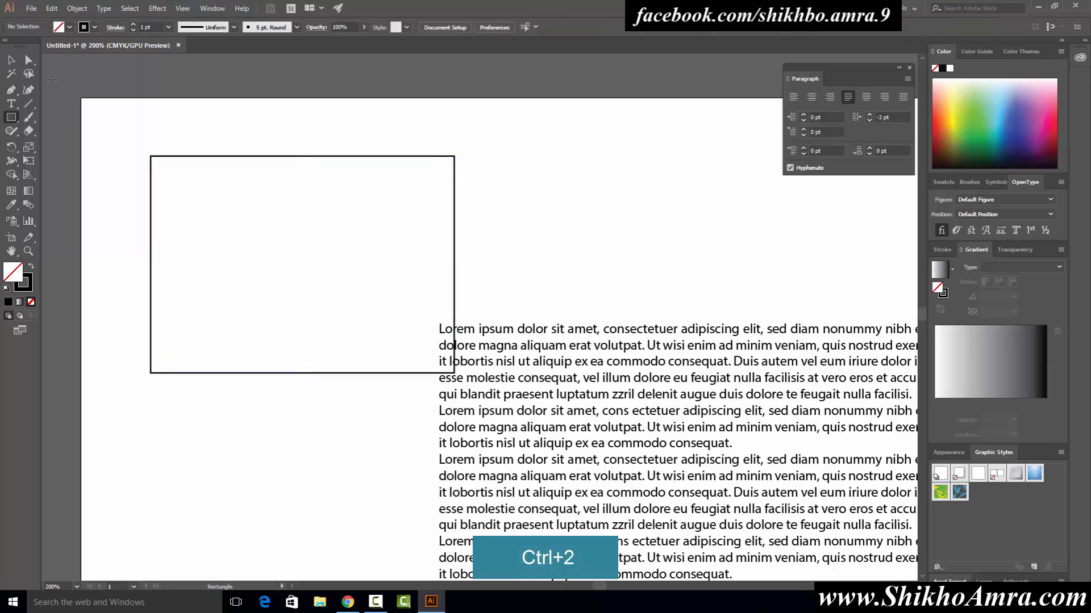
key("v")
mouse_move(474, 330)
left_mouse_down()
mouse_move(400, 301)
mouse_move(186, 169)
left_mouse_up()
scroll(137, 153, "up", 4)
Fine-tune the text block's position over the outlined rectangle.
scroll(243, 224, "up", 1)
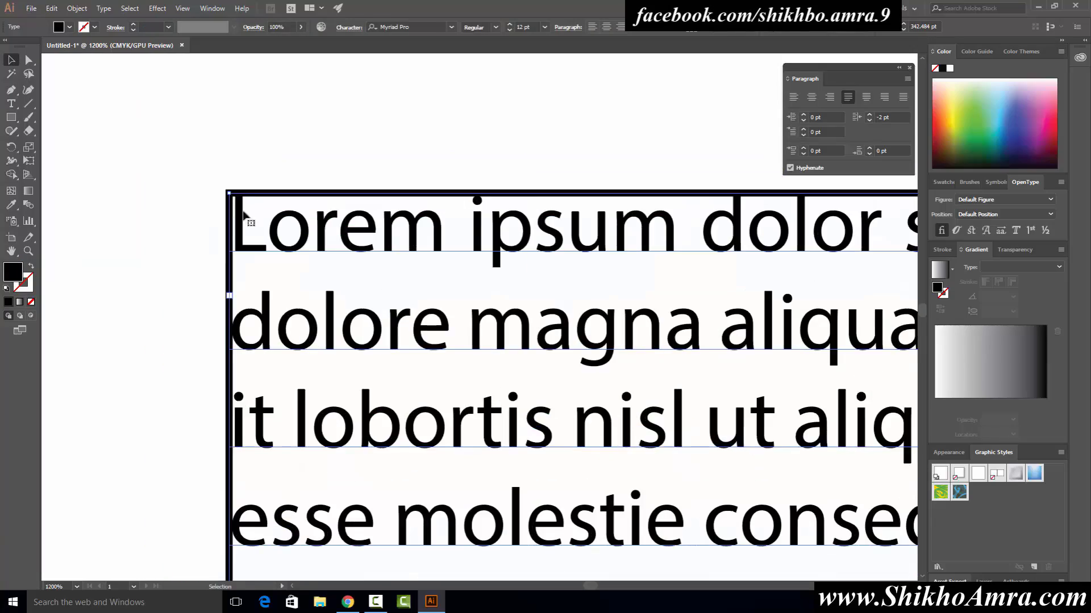
scroll(256, 236, "up", 3)
left_click_drag(260, 251, 332, 307)
scroll(300, 272, "down", 3)
scroll(333, 306, "down", 1)
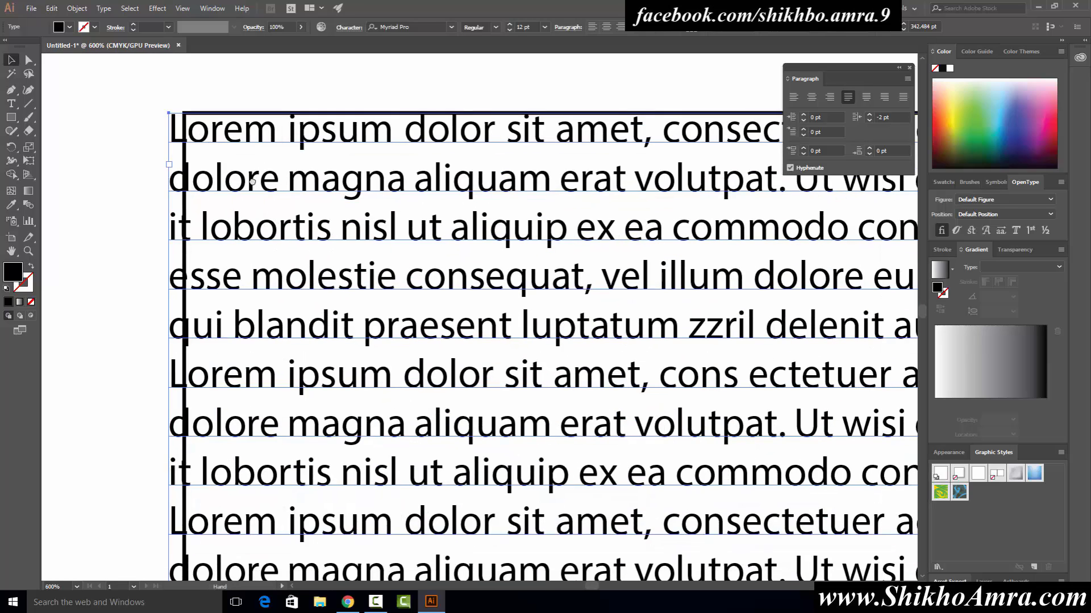
scroll(332, 307, "down", 2)
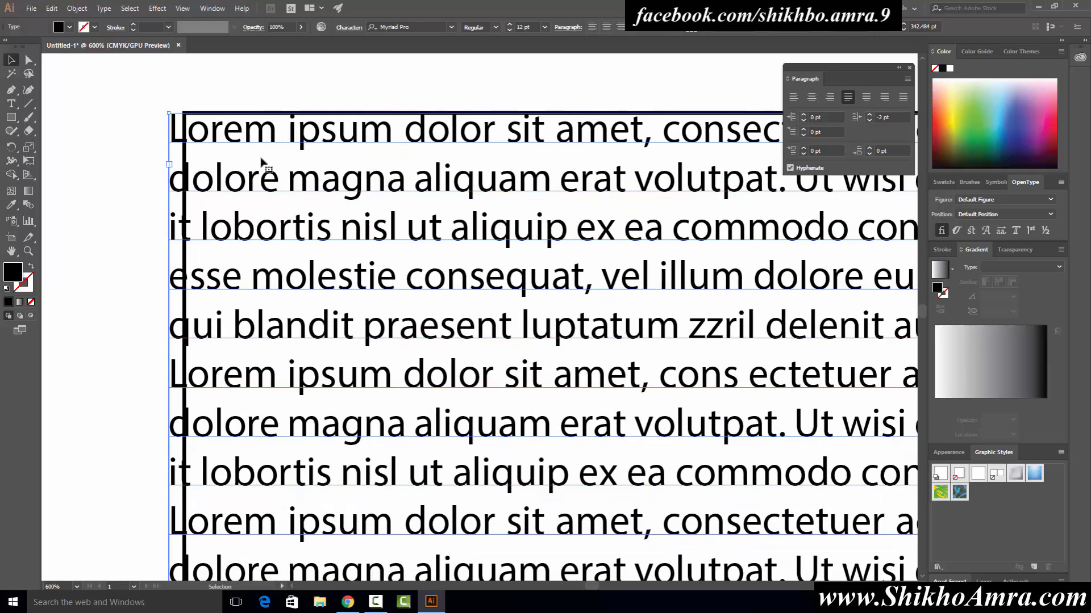
Raise the Left Indent to 6 pt, then deselect and zoom out.
left_click(827, 116)
key("Up")
key("Up")
key("Up")
key("Up")
key("Up")
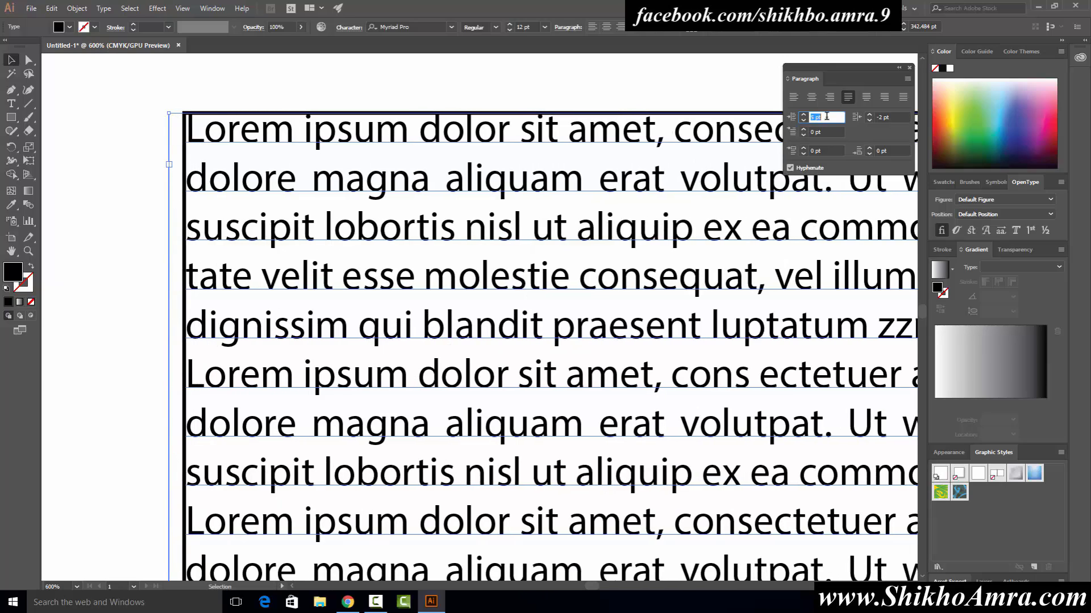
key("Up")
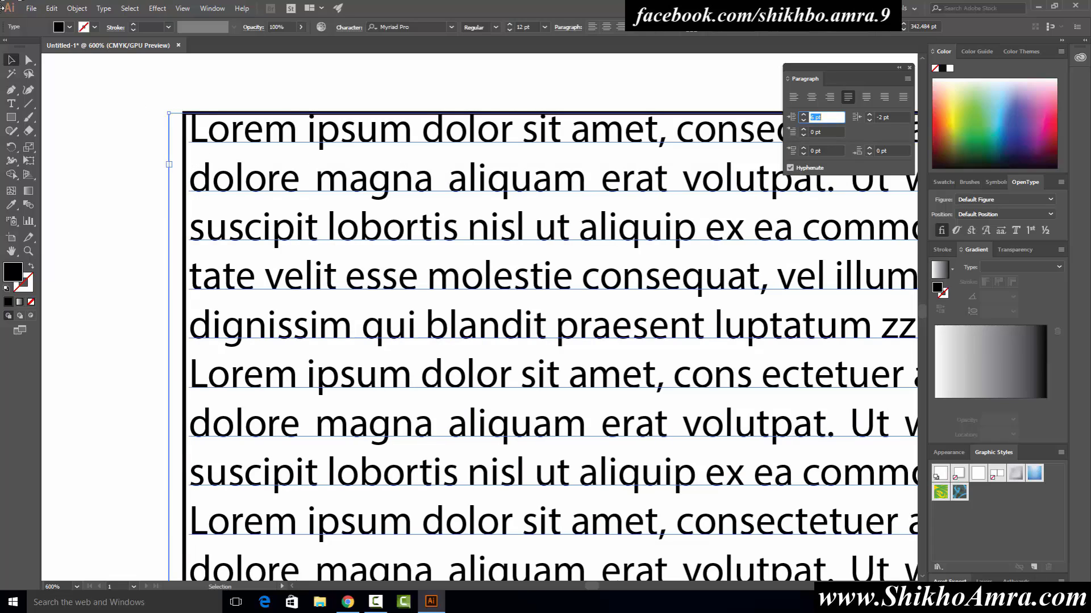
left_click(83, 241)
key("ctrl+minus")
key("ctrl+minus")
key("ctrl+minus")
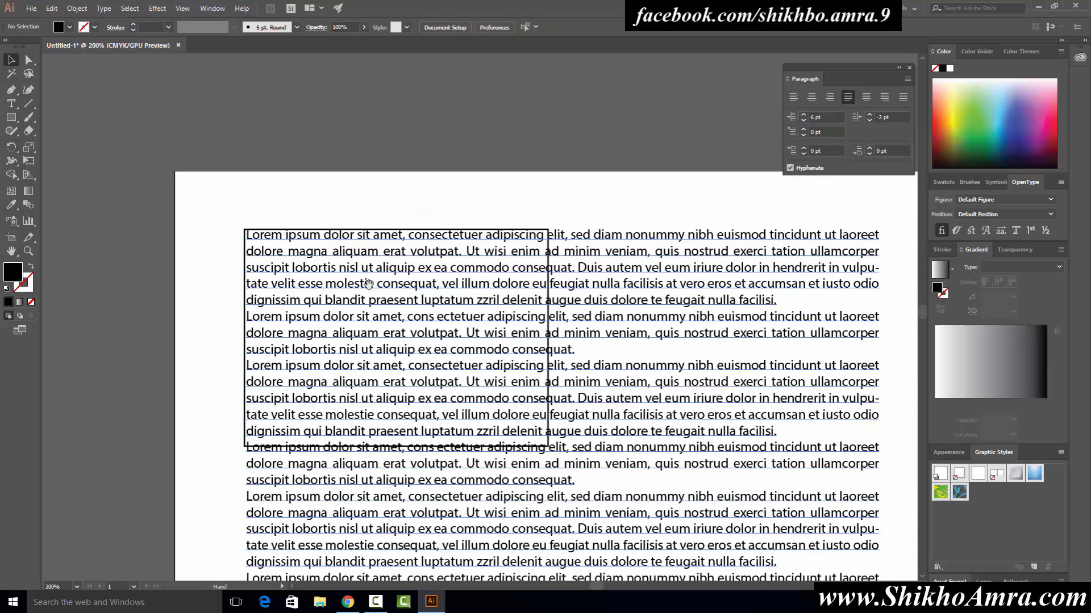
Move the Lorem ipsum text block to the page's top-left area.
left_click_drag(369, 284, 282, 162)
scroll(208, 165, "up", 1, "alt")
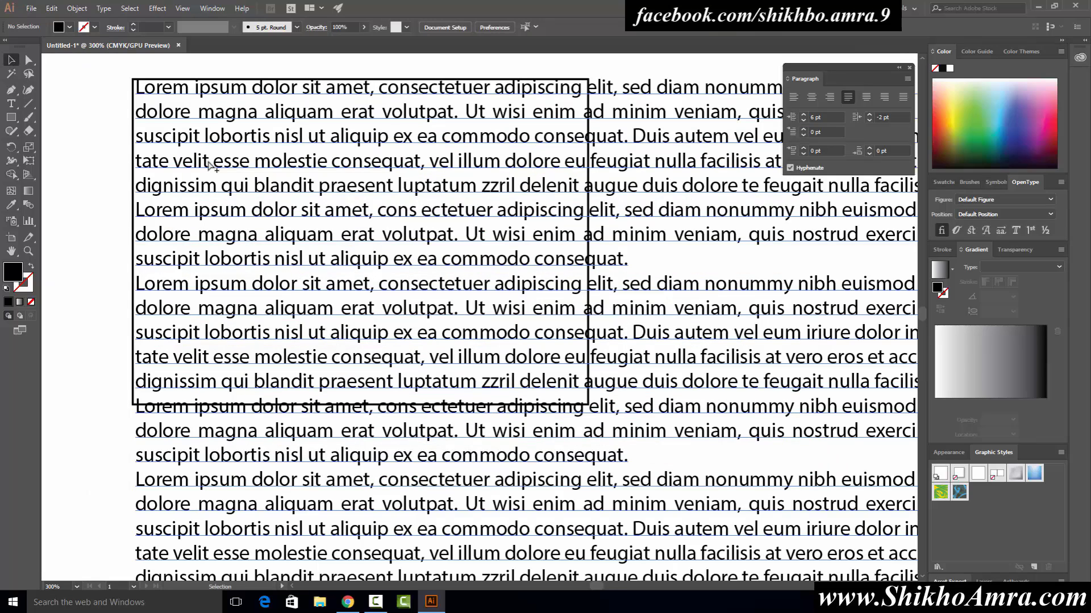
scroll(209, 165, "down", 1, "alt")
left_click(209, 144)
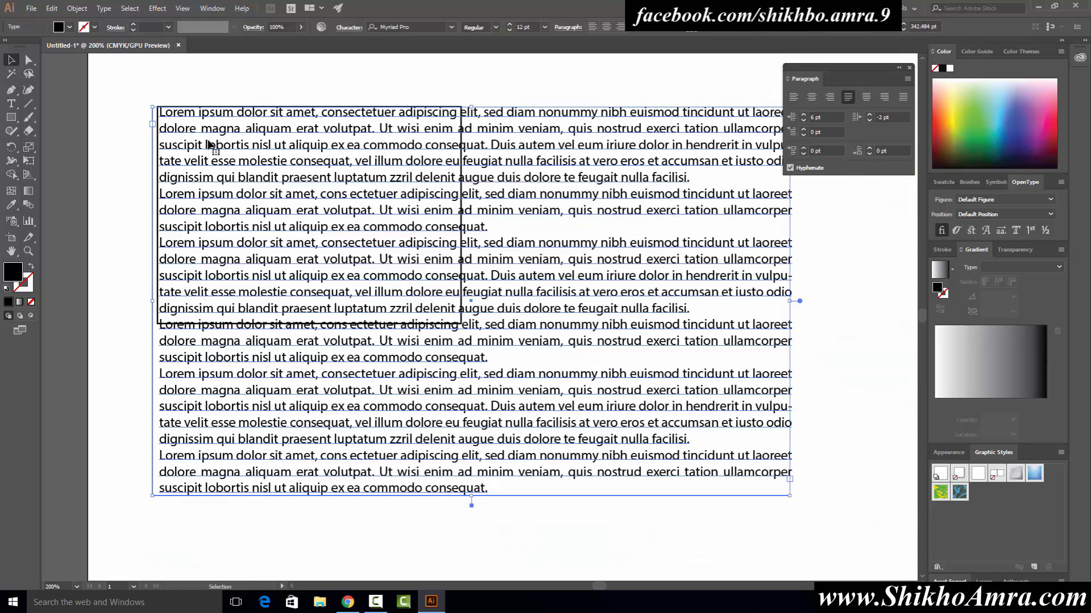
left_click(158, 152)
left_click_drag(497, 204, 534, 283)
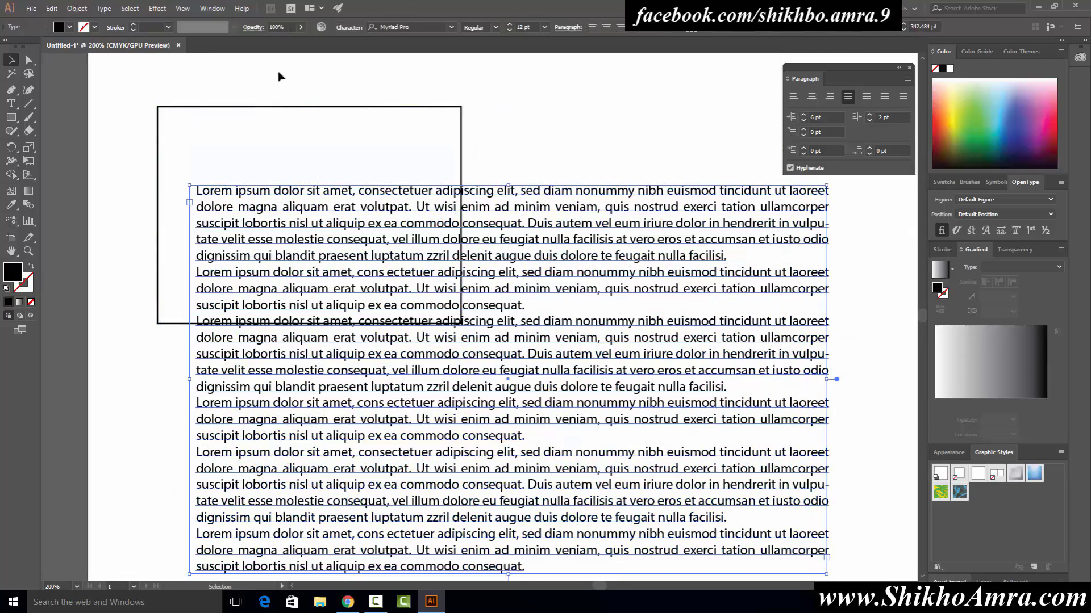
left_click(278, 72)
left_click_drag(398, 230, 360, 170)
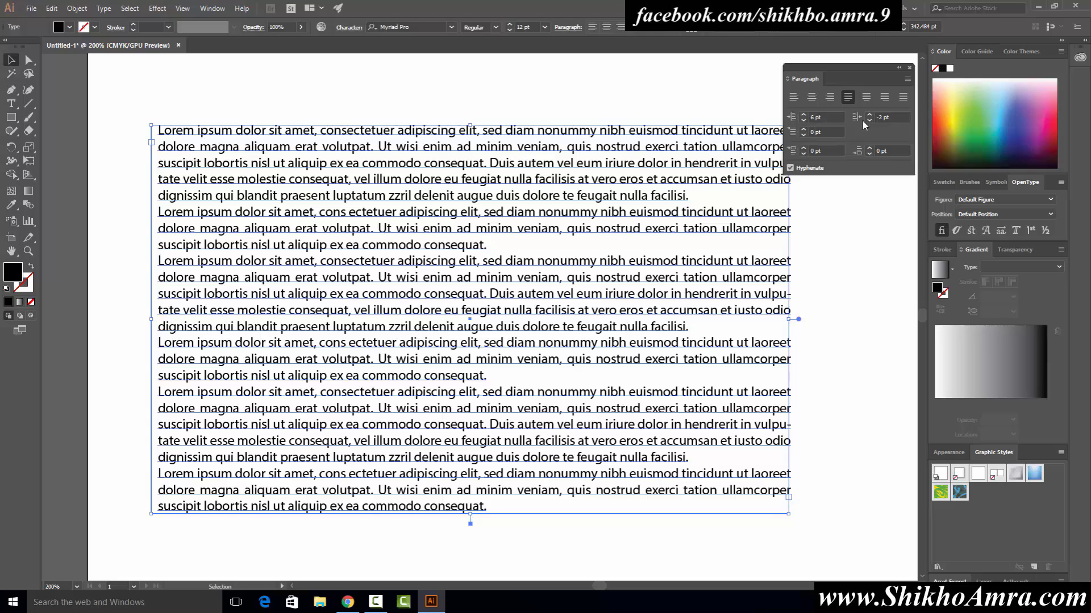
Set the Left Indent to 0 pt.
left_click(824, 117)
type("0")
left_click(888, 118)
Set the Right Indent to 0 pt and try first-line indents of 23, 27 and 30 pt.
type("0")
left_click(829, 131)
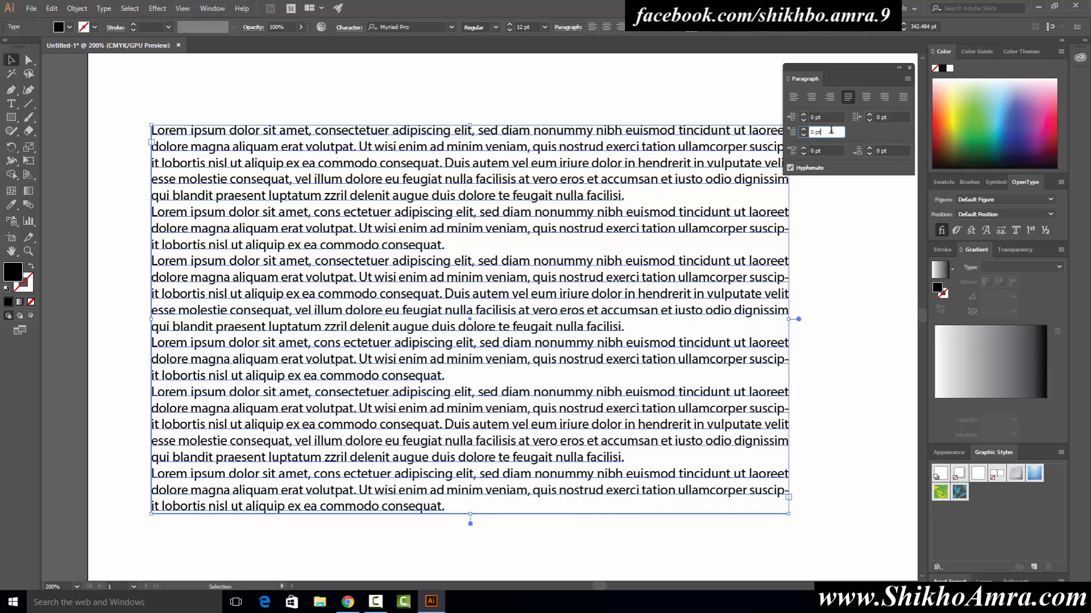
type("23")
key("Return")
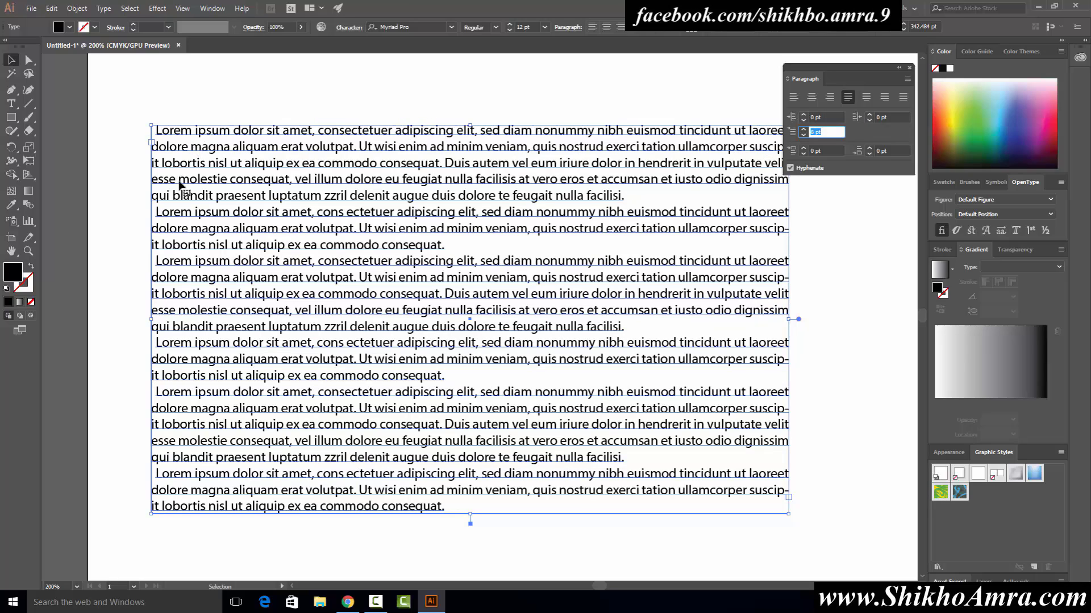
key("Up")
key("Up")
key("Up")
key("Up")
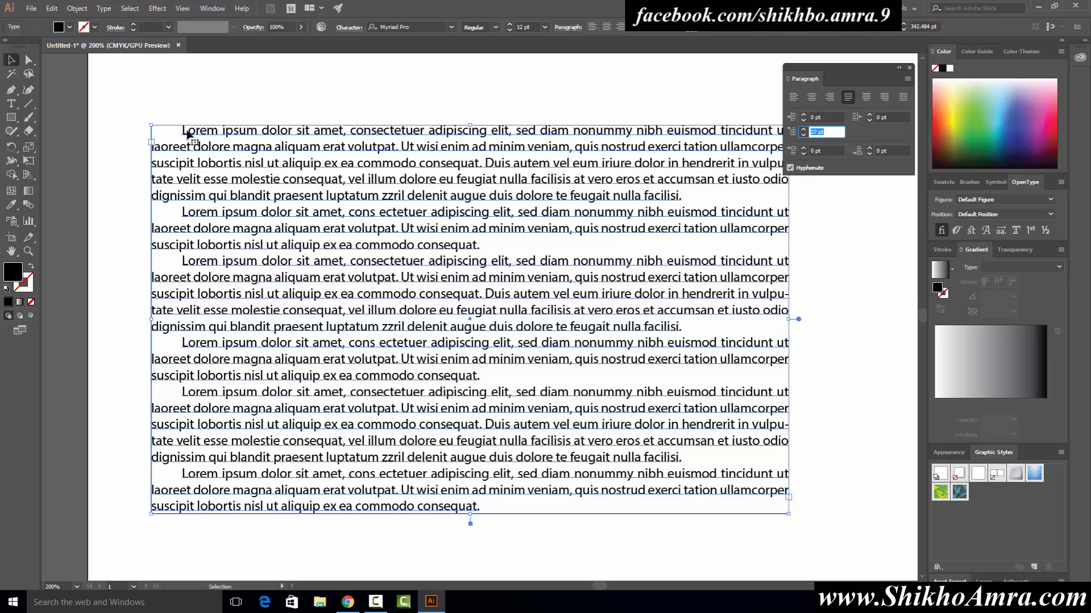
key("Up")
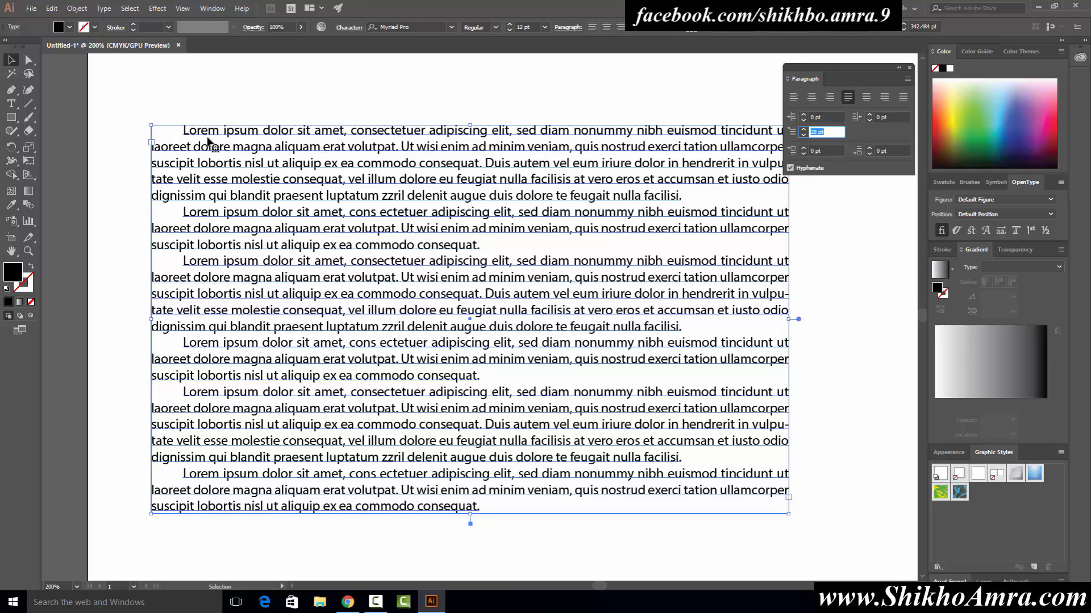
key("Up")
key("Up")
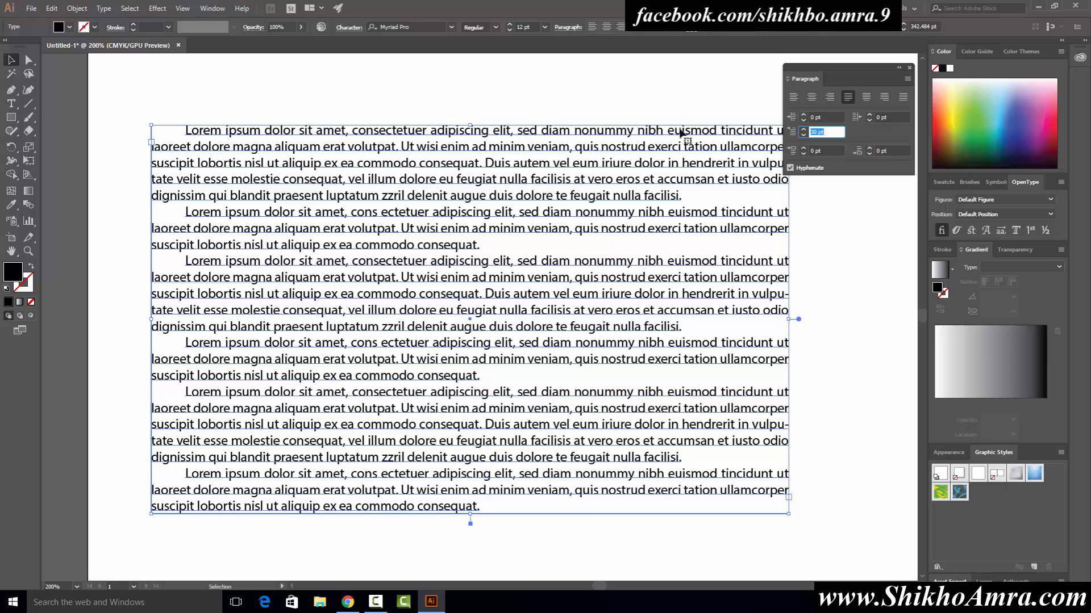
Clear the first-line indent, then step it back up to about 25 pt.
type("0")
key("Tab")
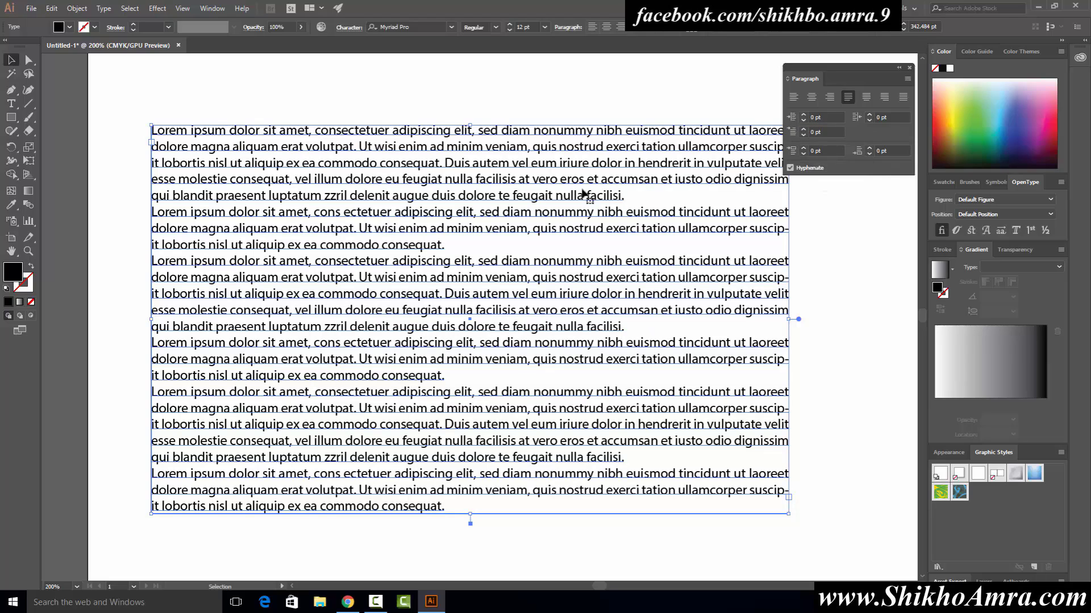
left_click(830, 132)
key("Up")
key("Up")
key("Up")
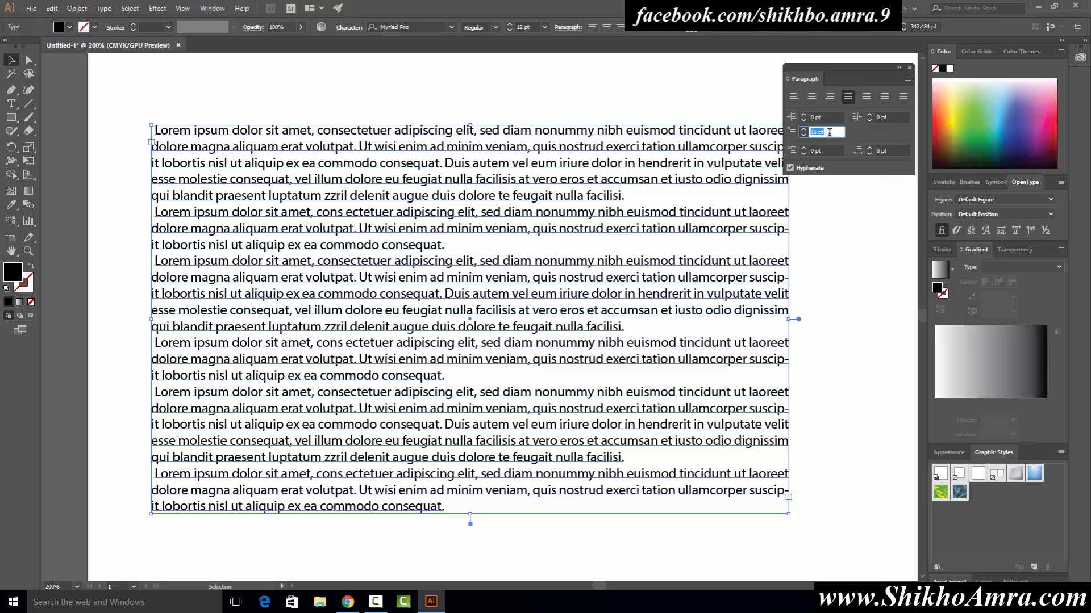
key("Up")
key("Up")
key("Up")
key("Up")
key("Up")
key("Up")
key("Up")
key("Up")
key("Up")
key("Up")
key("Up")
key("Up")
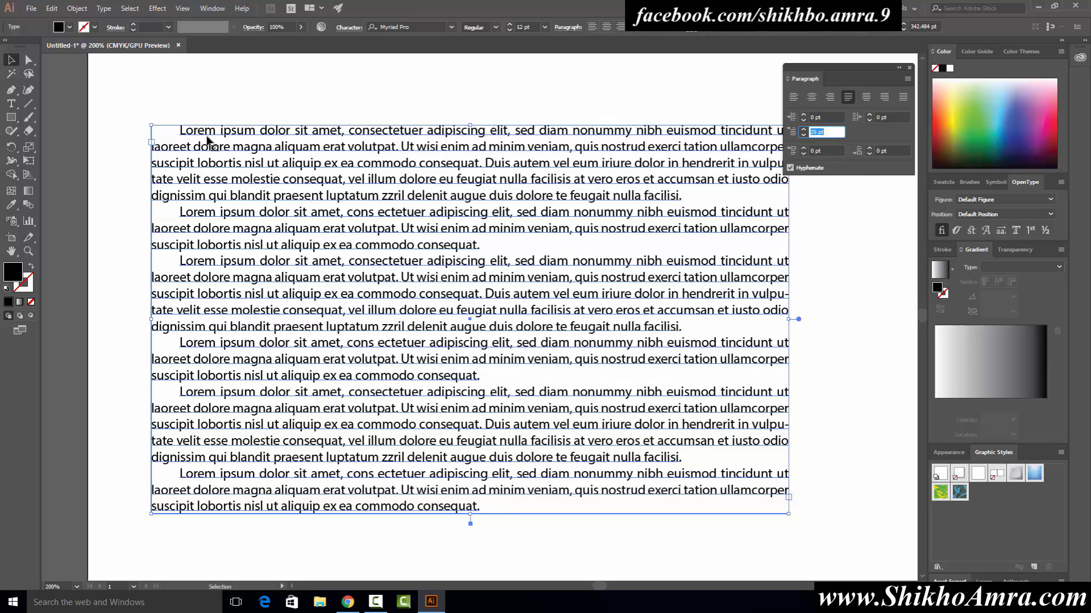
key("Up")
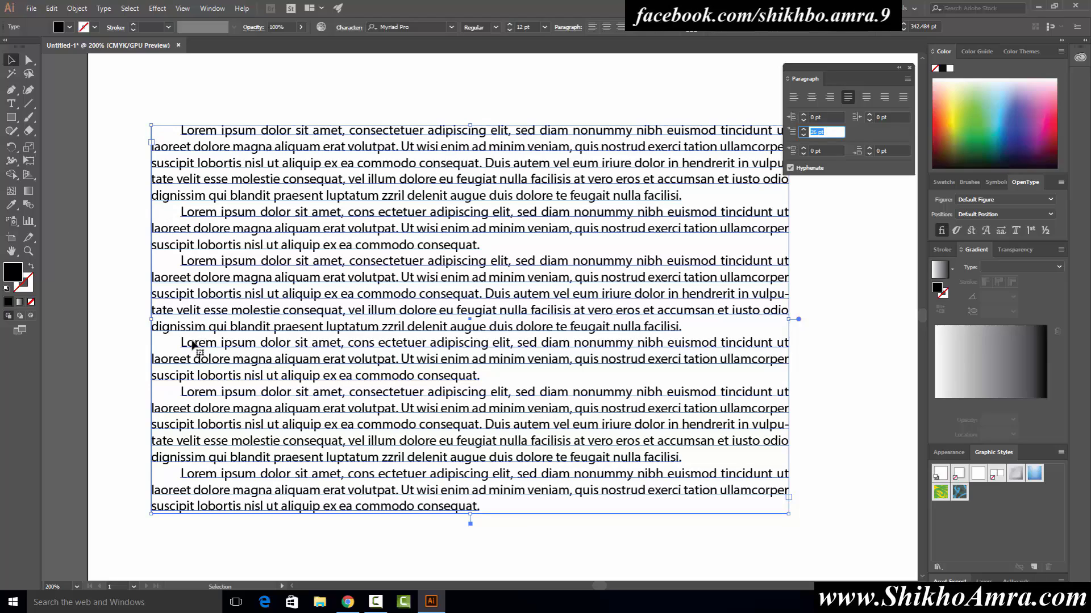
Set Space Before Paragraph to 24 pt for the Lorem Ipsum paragraphs.
left_click(821, 151)
key("Up")
key("Up")
key("Up")
key("Up")
key("Up")
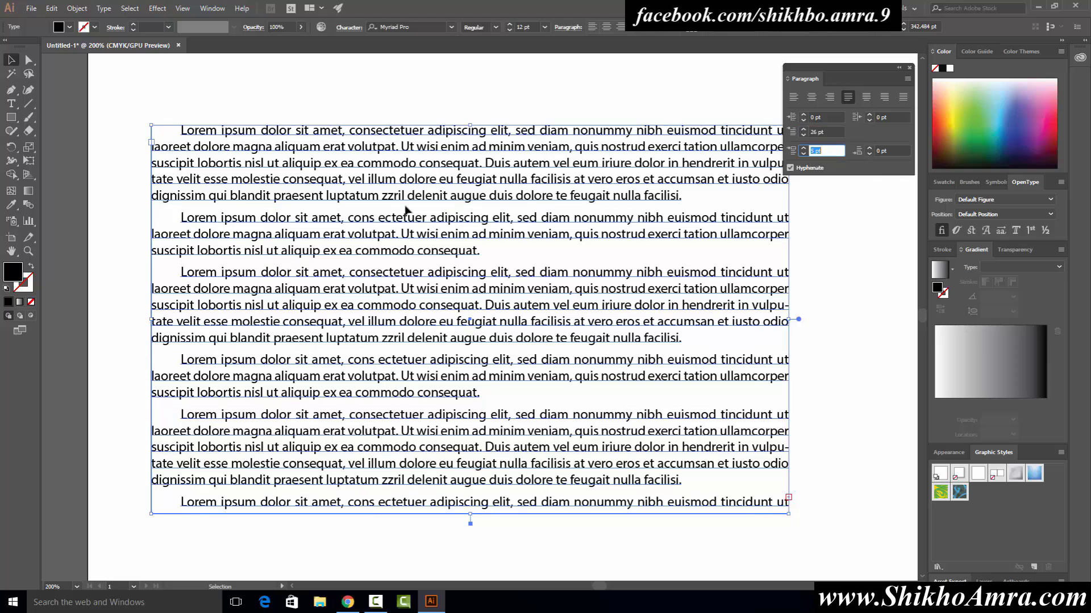
key("Up")
key("Up")
key("Up")
key("Up")
key("Up")
key("Up")
key("Up")
key("Up")
key("Up")
key("Up")
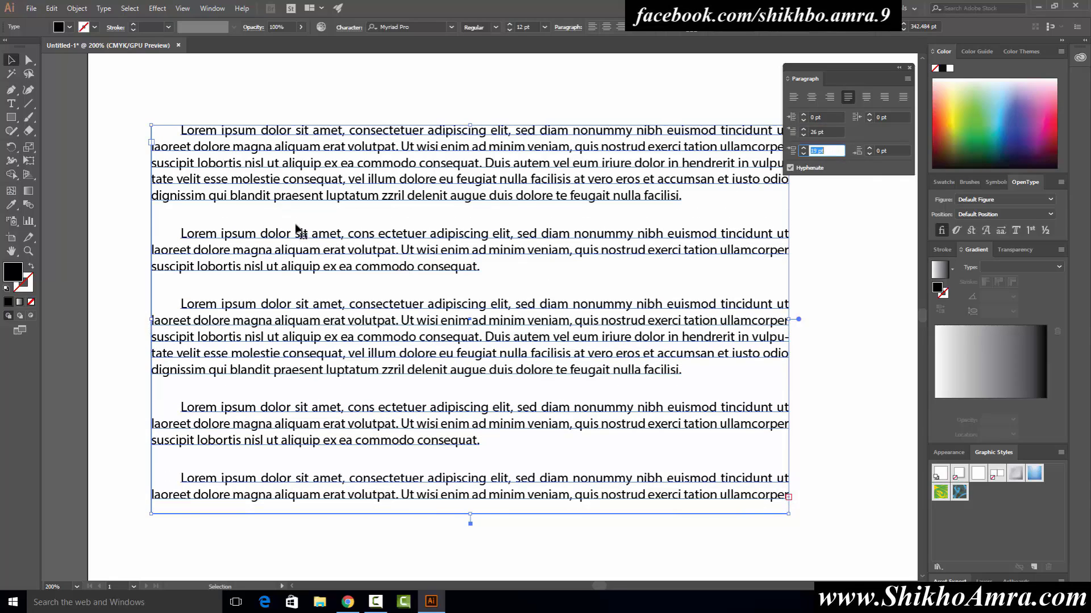
key("Up")
key("Up")
key("Up")
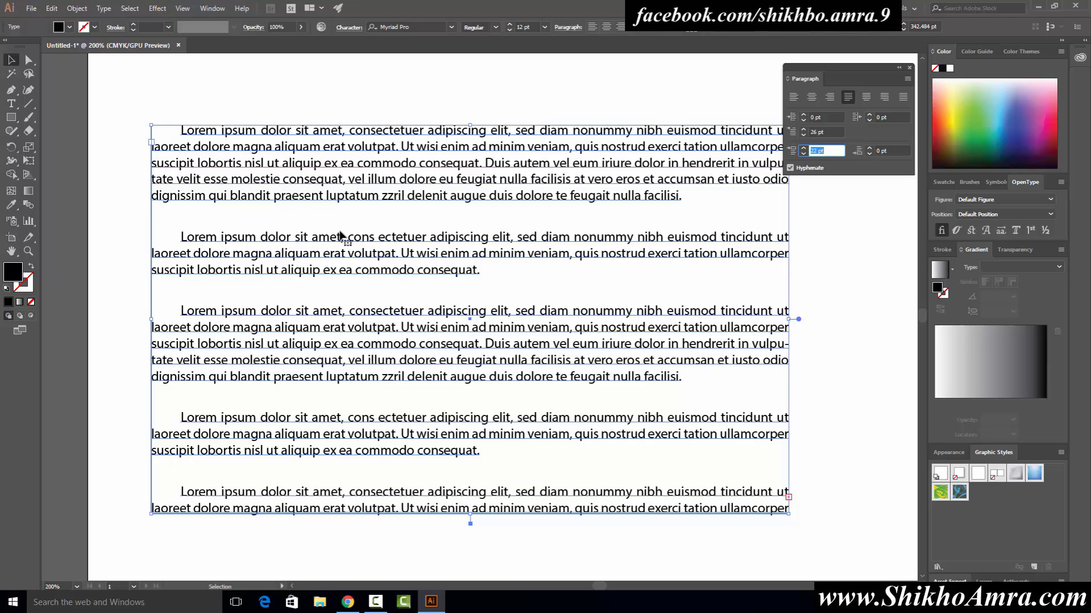
key("Up")
key("Up")
key("Up")
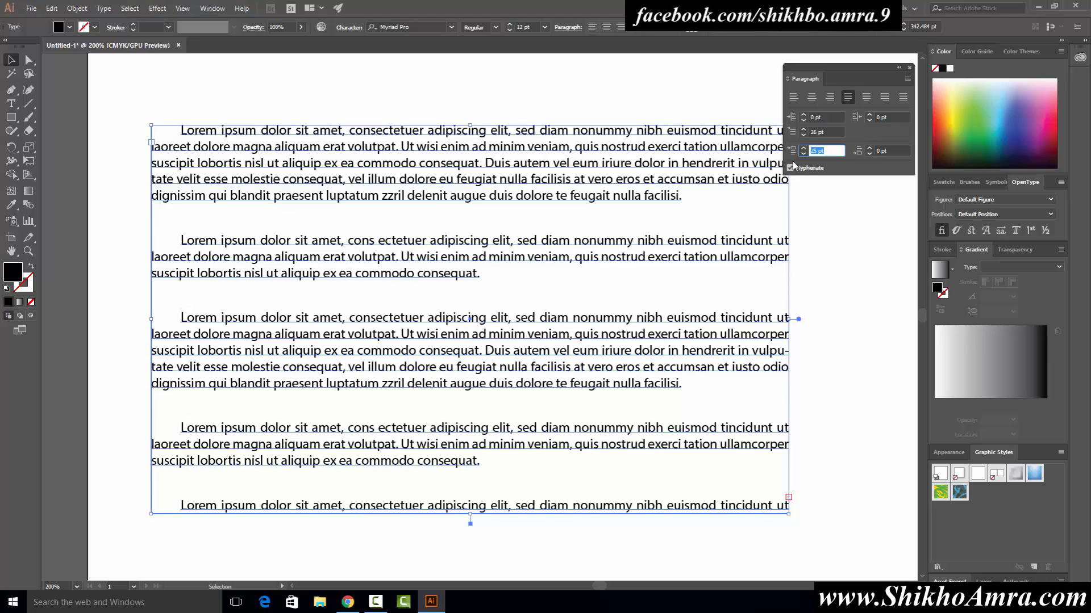
key("Down")
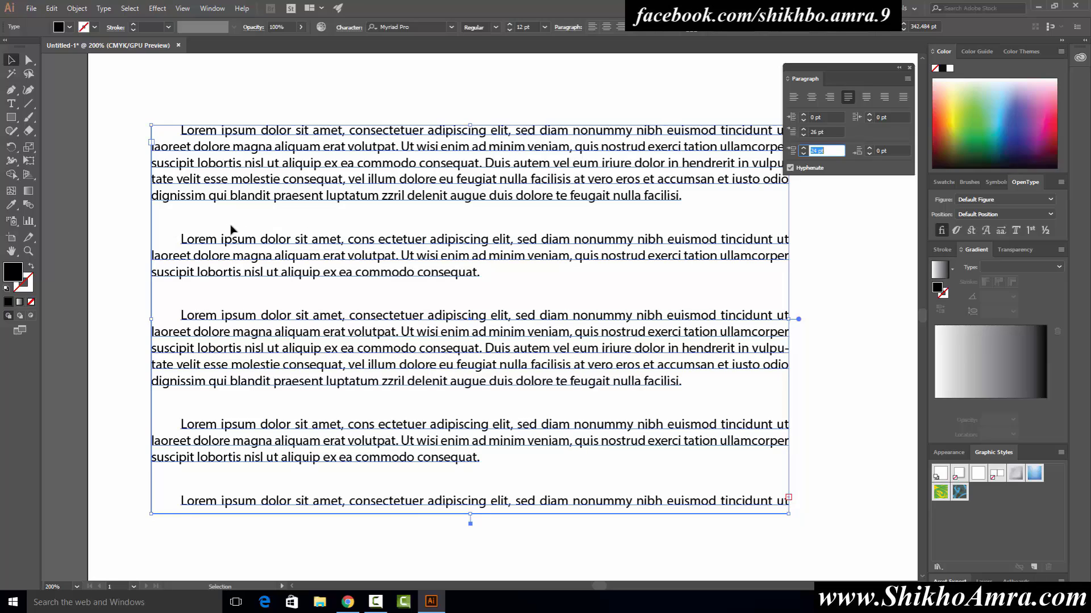
Give only the second Lorem Ipsum paragraph 48 pt Space After, then deselect the text box.
left_click(15, 104)
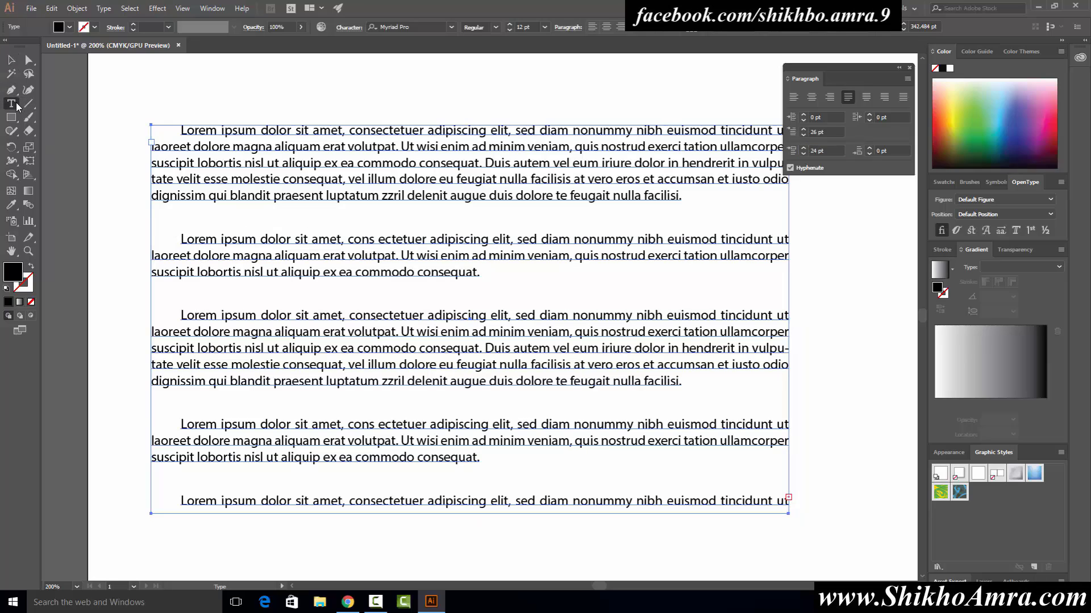
left_click(182, 322)
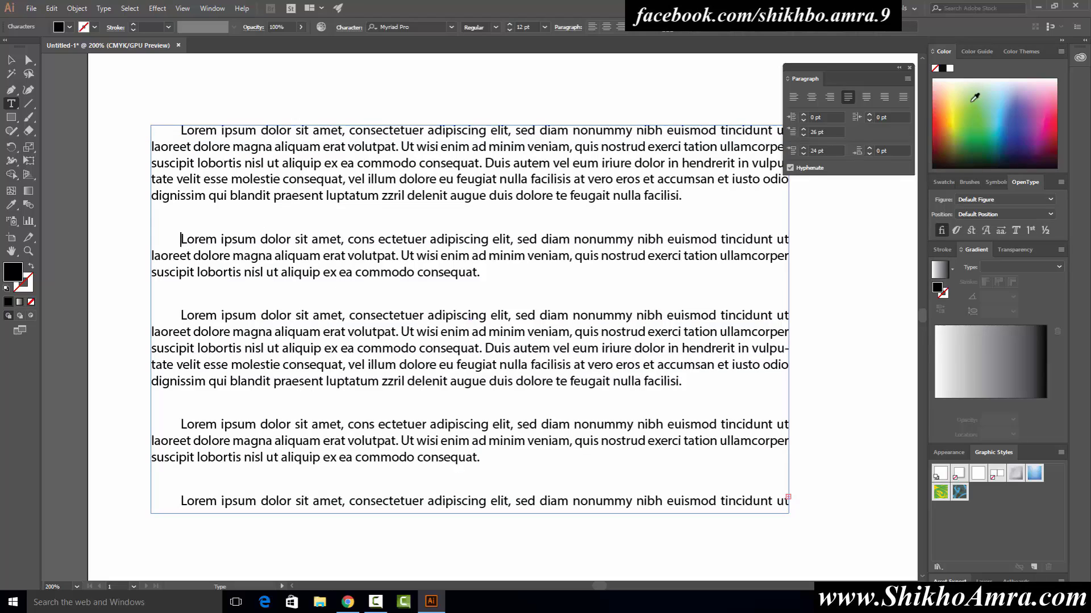
left_click(897, 147)
type("3")
key("Return")
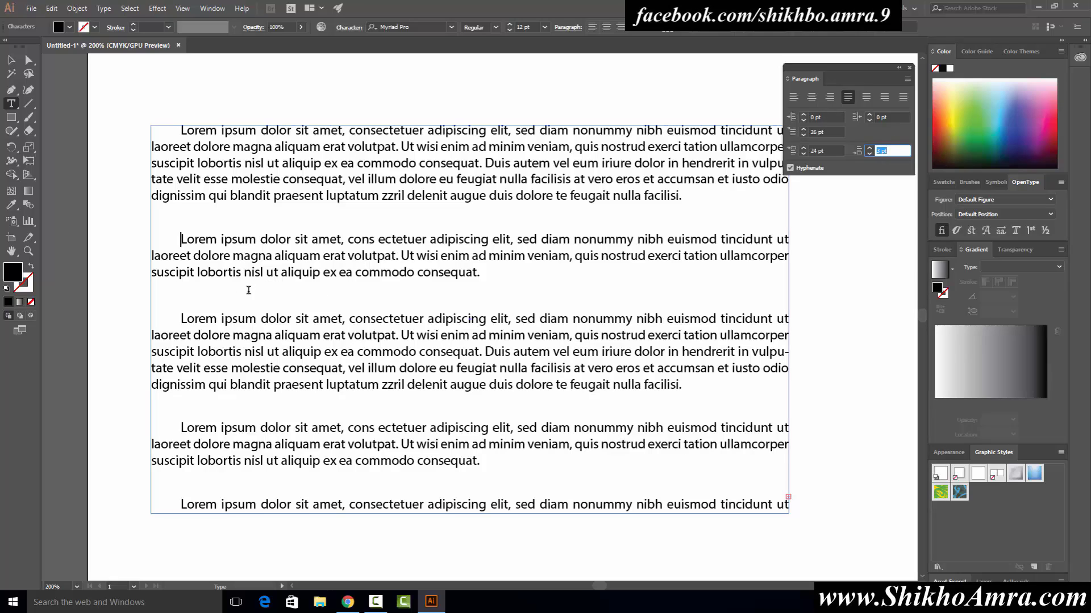
type("27")
key("Return")
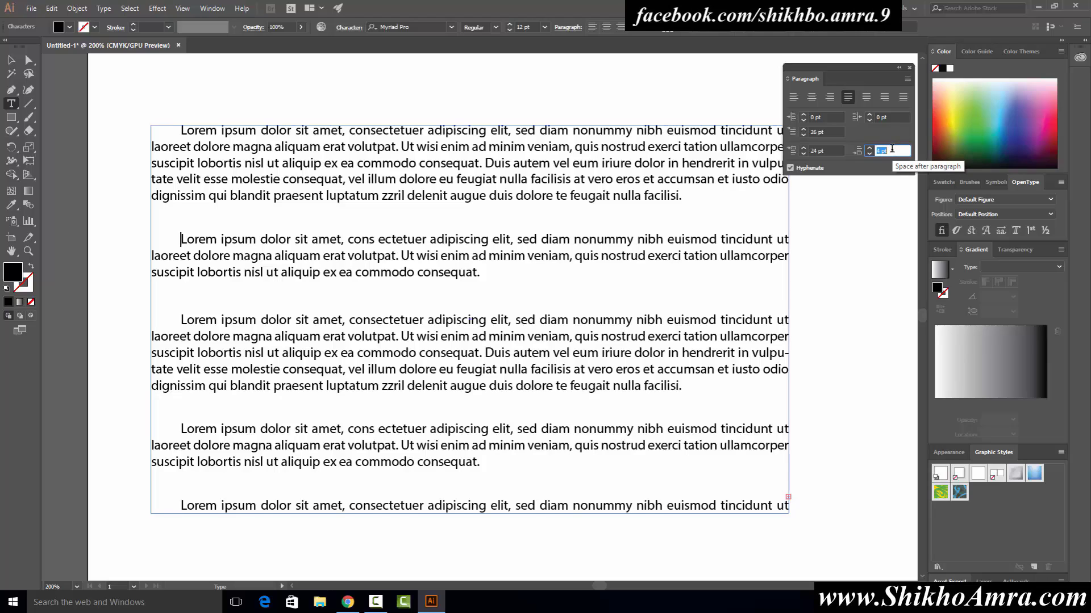
key("Up")
key("Up")
key("Up")
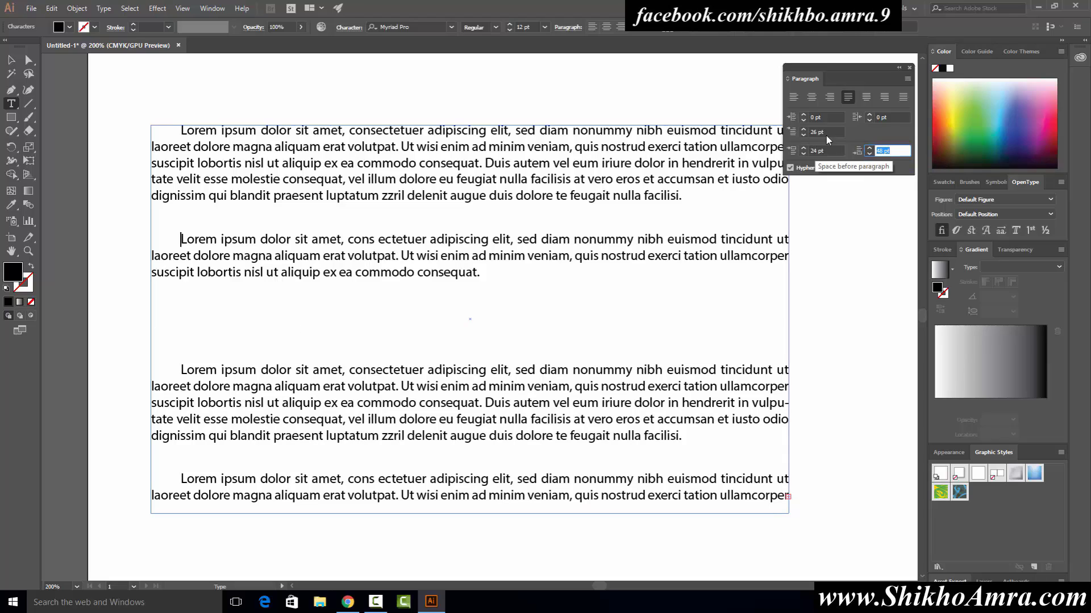
key("Escape")
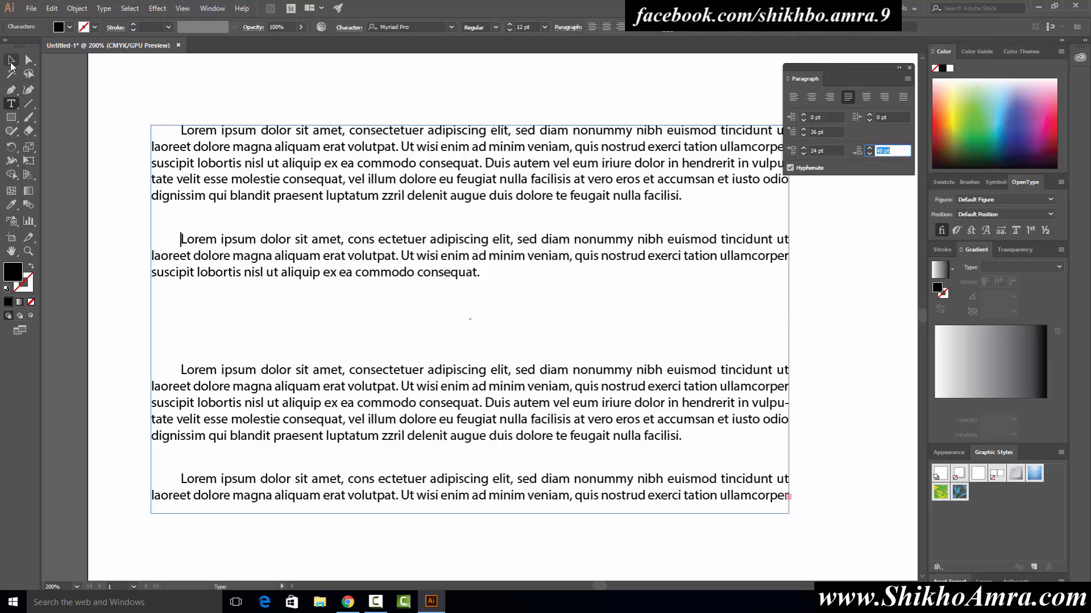
left_click(210, 77)
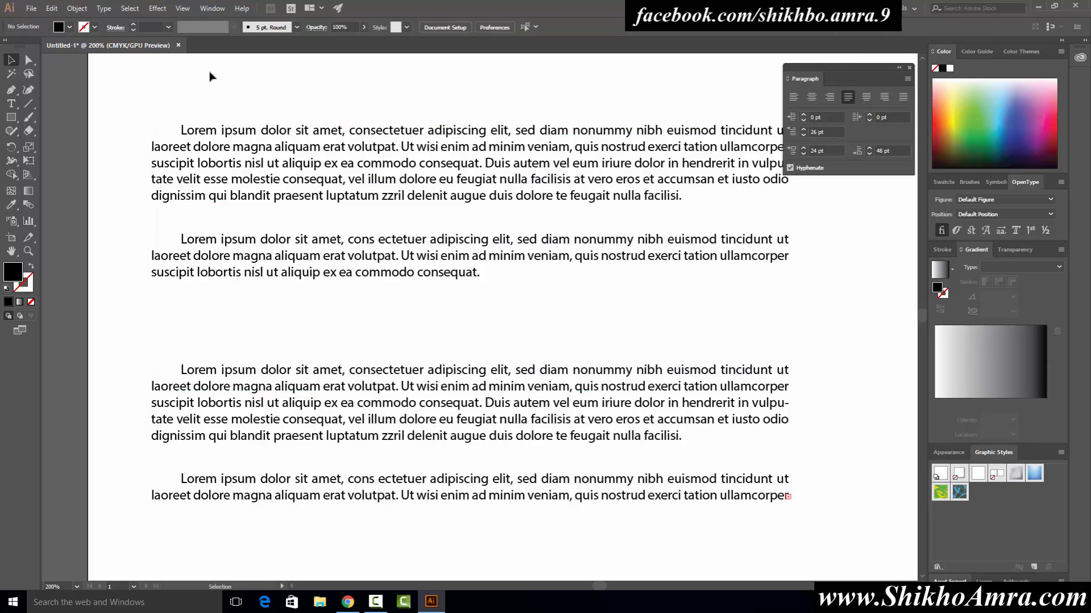